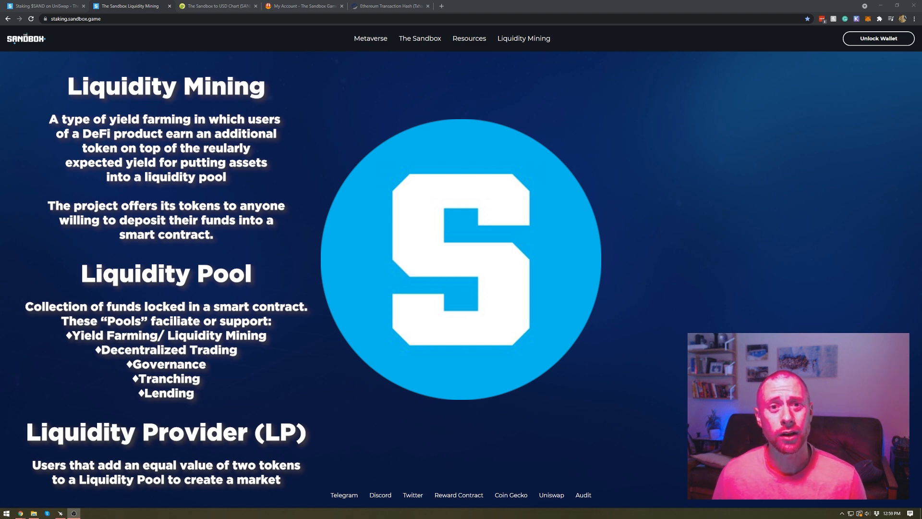
# - Examine the "Staking $SAND on UniSwap" guide and its official staking page link alongside The Sandbox Liquidity Mining site
pyautogui.click(46, 6)
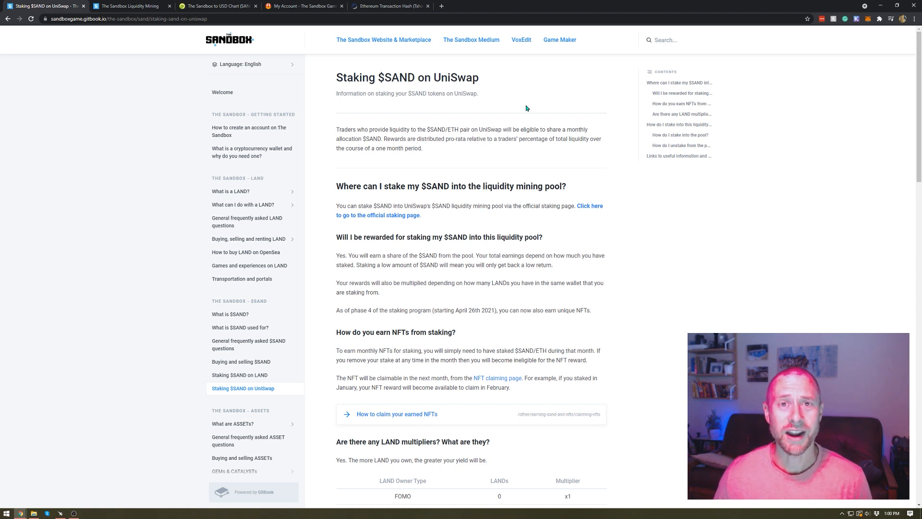
pyautogui.click(140, 6)
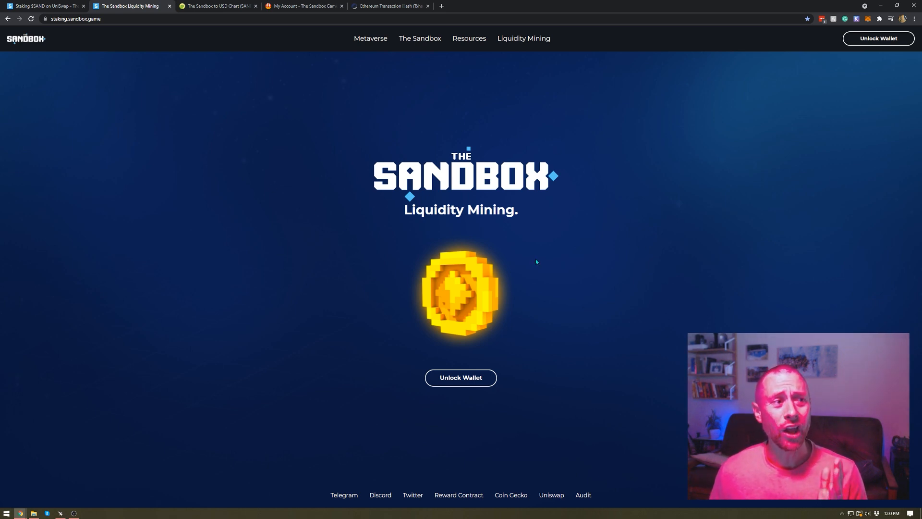
pyautogui.click(54, 8)
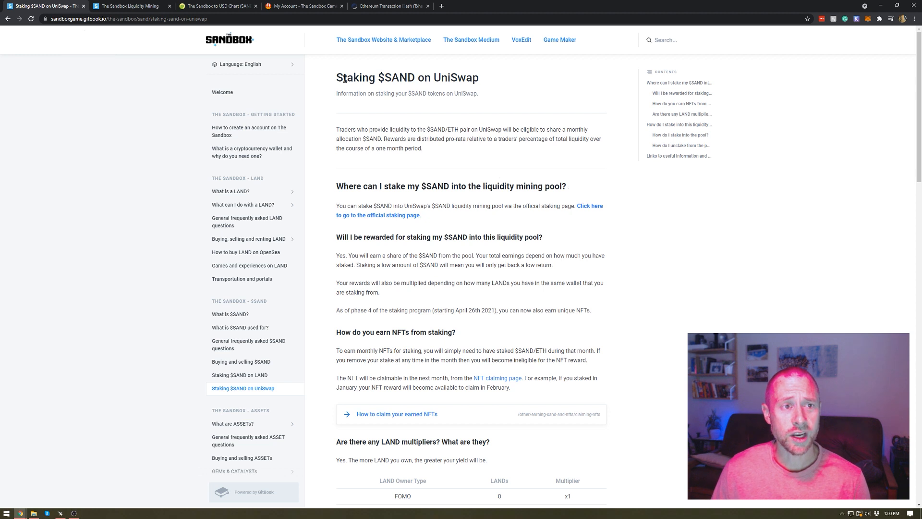
pyautogui.moveTo(338, 77); pyautogui.dragTo(500, 82)
pyautogui.click(501, 81)
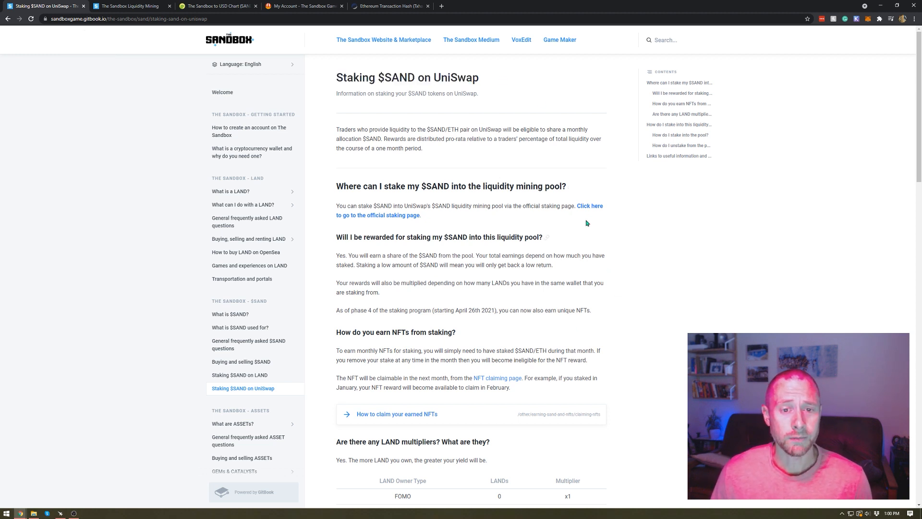
pyautogui.moveTo(570, 207)
pyautogui.mouseDown()
pyautogui.moveTo(614, 214)
pyautogui.moveTo(558, 218)
pyautogui.mouseUp()
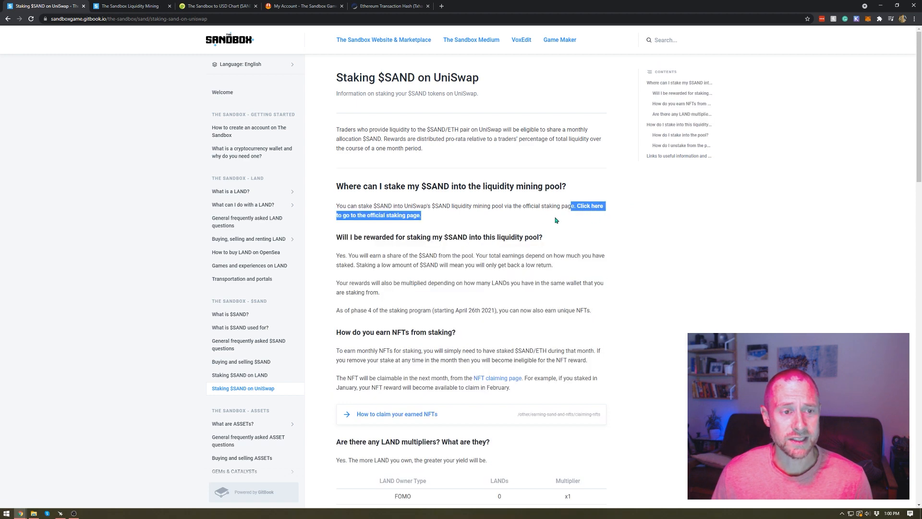
pyautogui.click(130, 6)
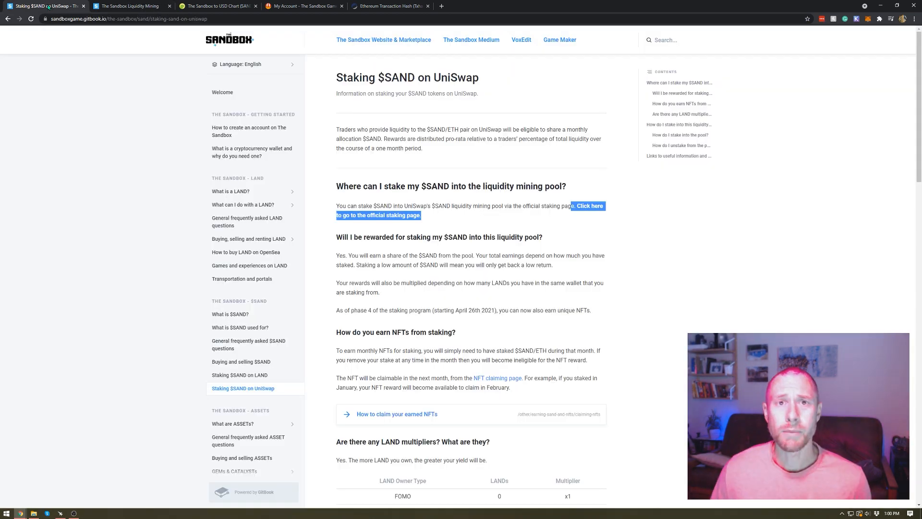
pyautogui.click(50, 6)
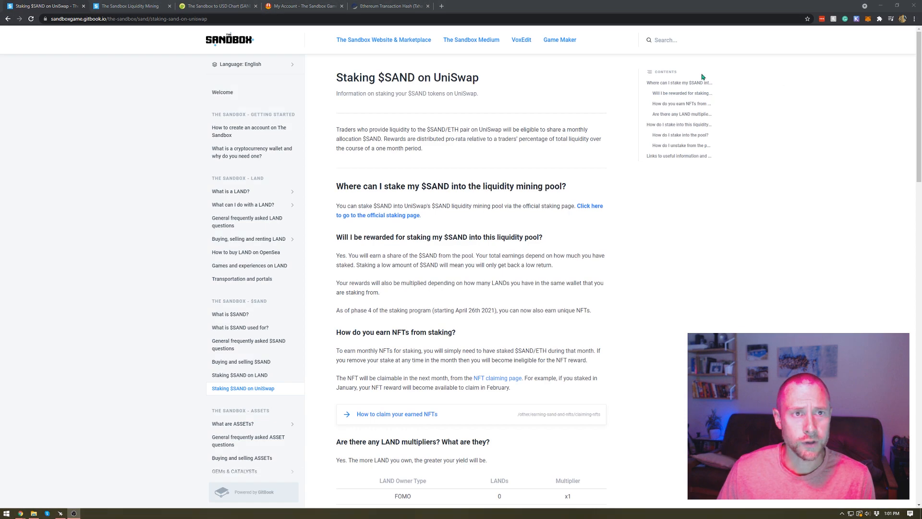
# - Refresh The Sandbox (SAND) page on CoinGecko and examine its USD price chart over the 1y, Max and 24h ranges
pyautogui.click(211, 6)
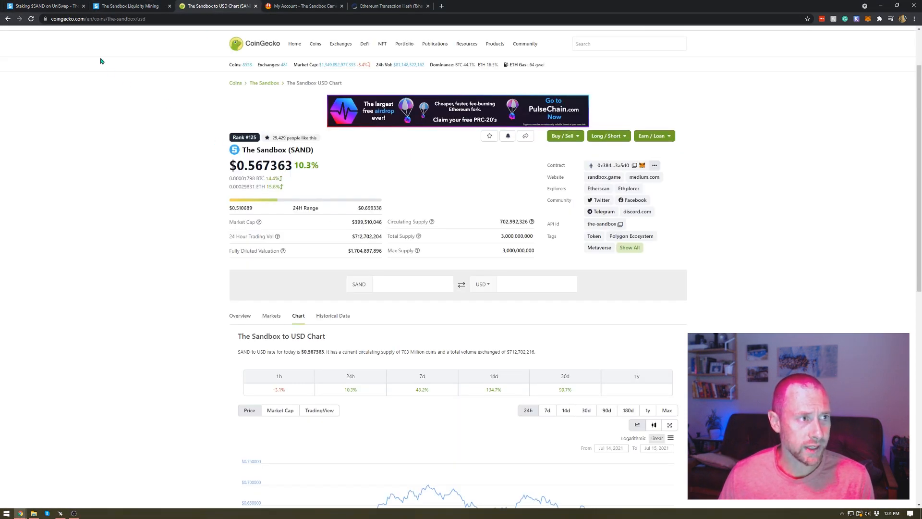
pyautogui.click(31, 19)
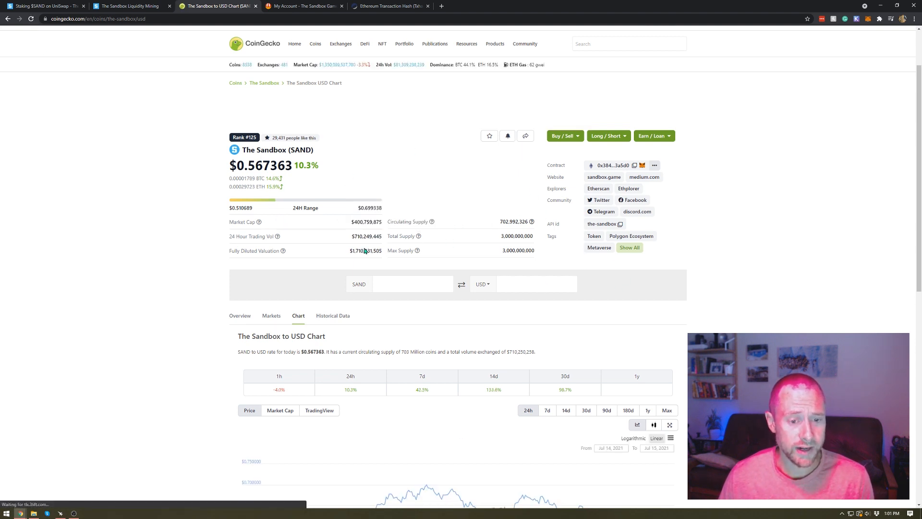
pyautogui.scroll(-5, 536, 288)
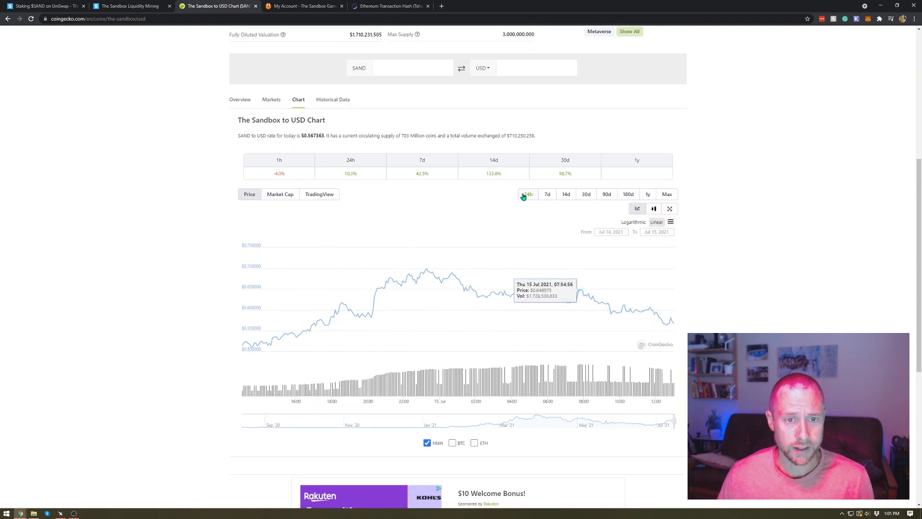
pyautogui.moveTo(680, 340)
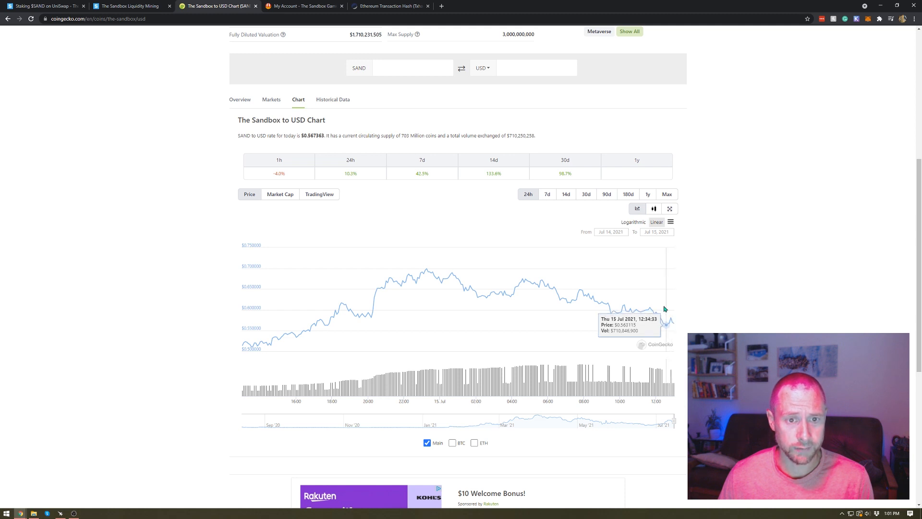
pyautogui.click(647, 194)
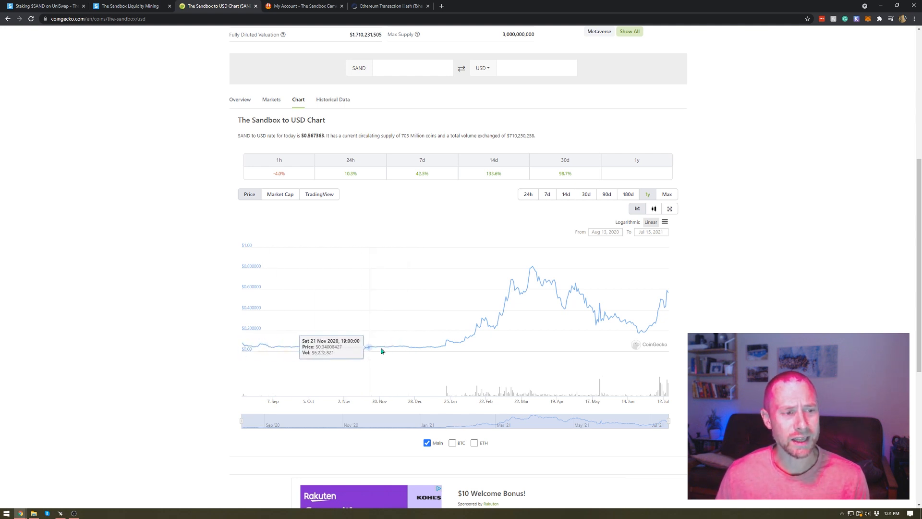
pyautogui.click(667, 195)
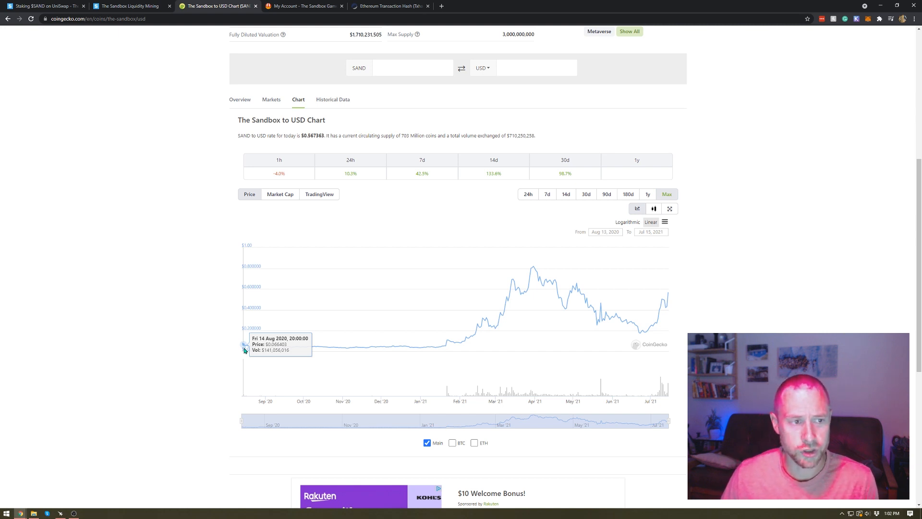
pyautogui.click(528, 194)
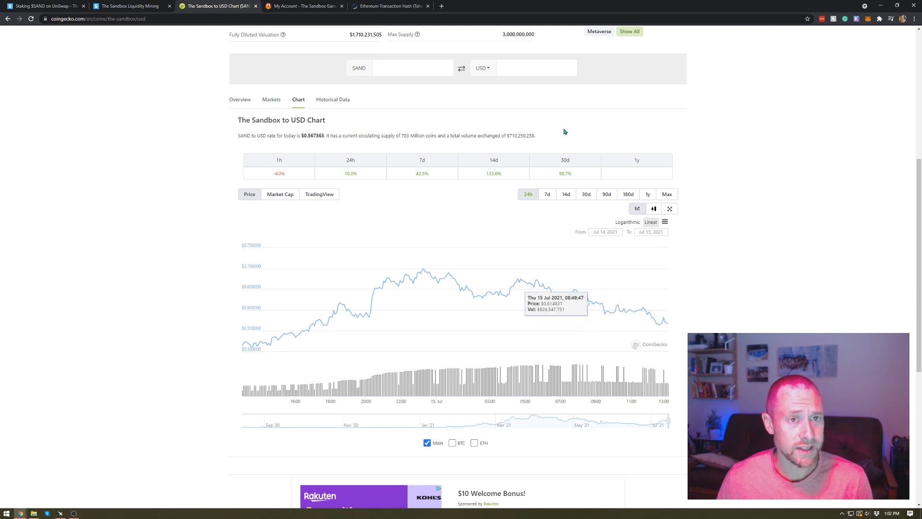
pyautogui.scroll(4, 748, 160)
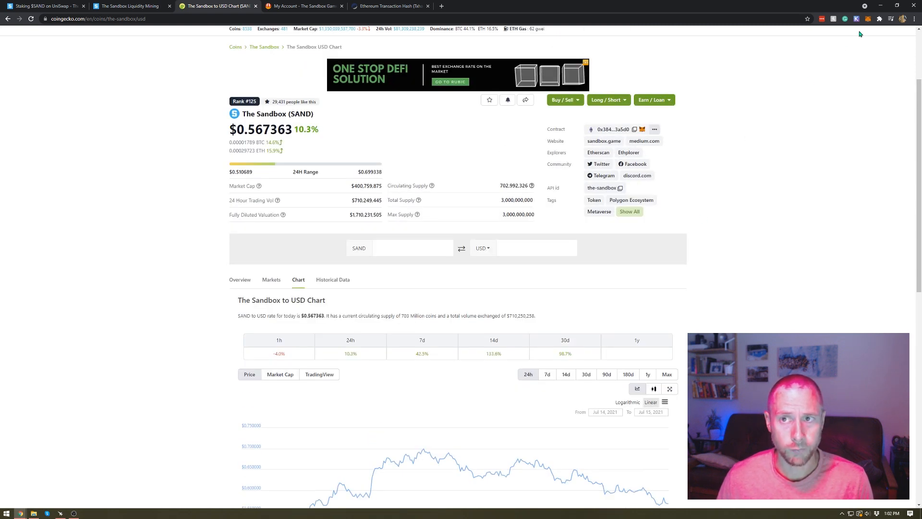
# - Check the MetaMask wallet's ETH balance and convert 400 USD to SAND in the CoinGecko converter
pyautogui.click(868, 19)
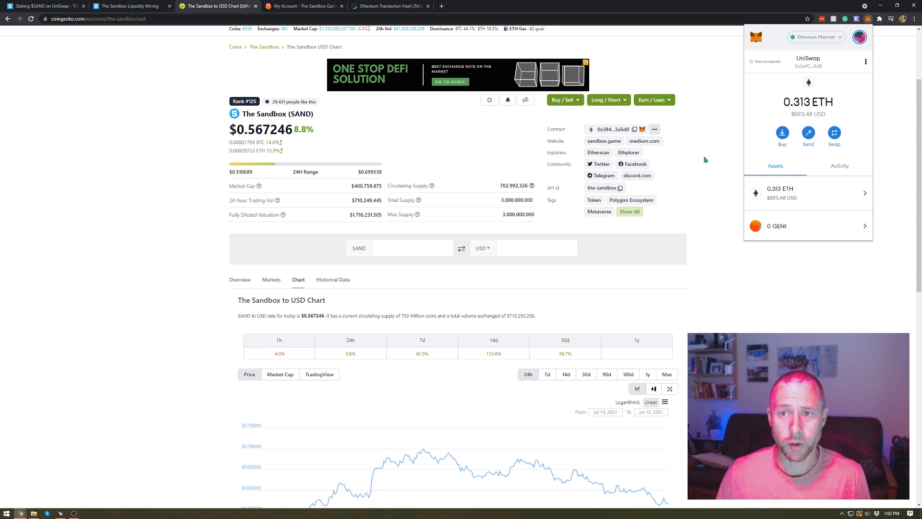
pyautogui.doubleClick(821, 115)
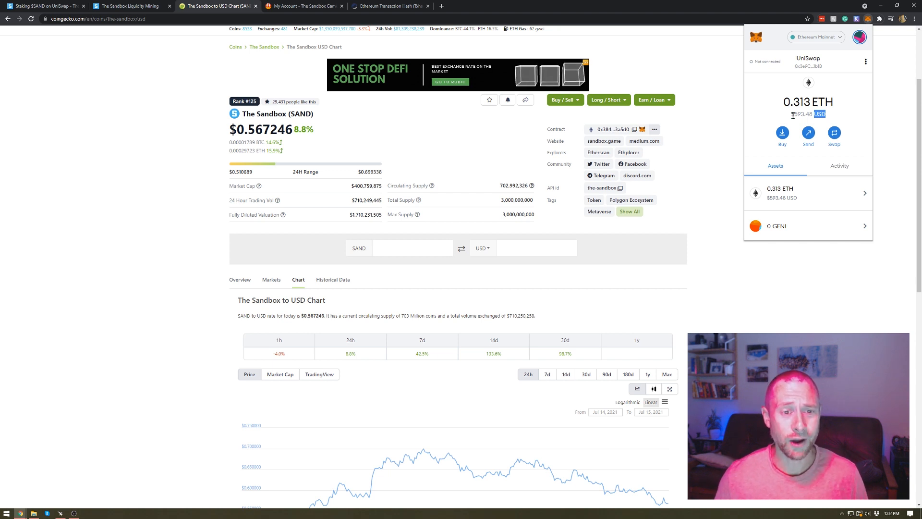
pyautogui.click(526, 250)
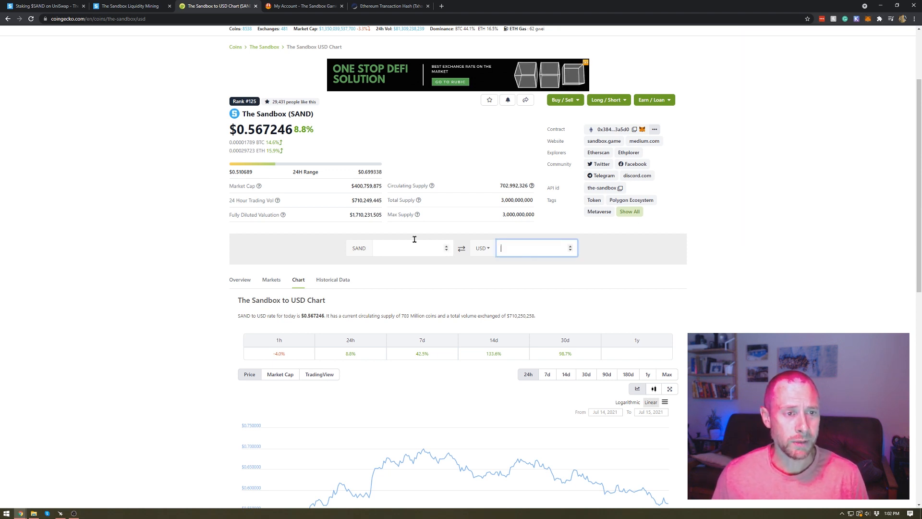
pyautogui.write('400')
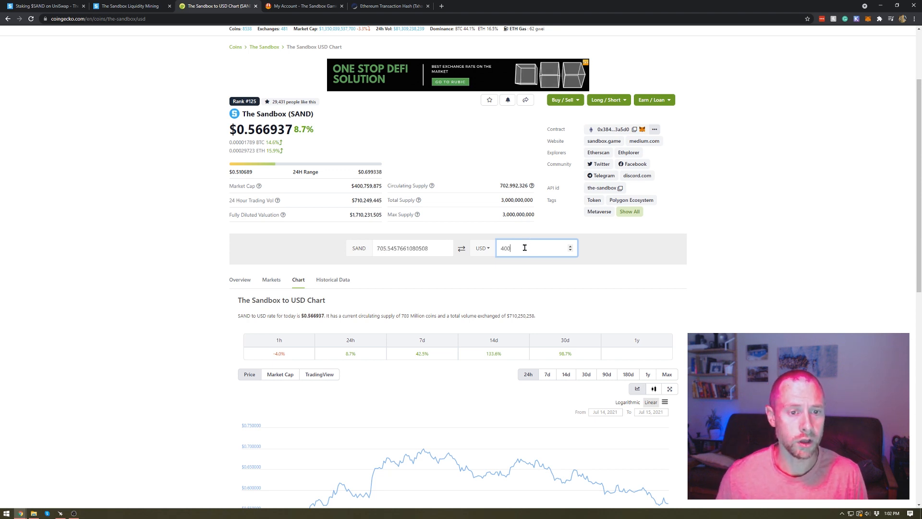
pyautogui.moveTo(375, 253); pyautogui.dragTo(423, 251)
pyautogui.click(816, 82)
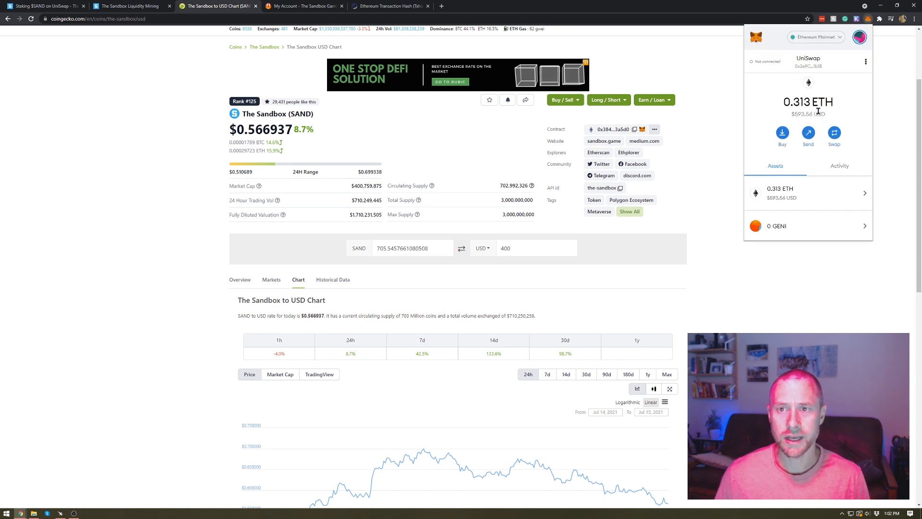
pyautogui.scroll(-5, 823, 122)
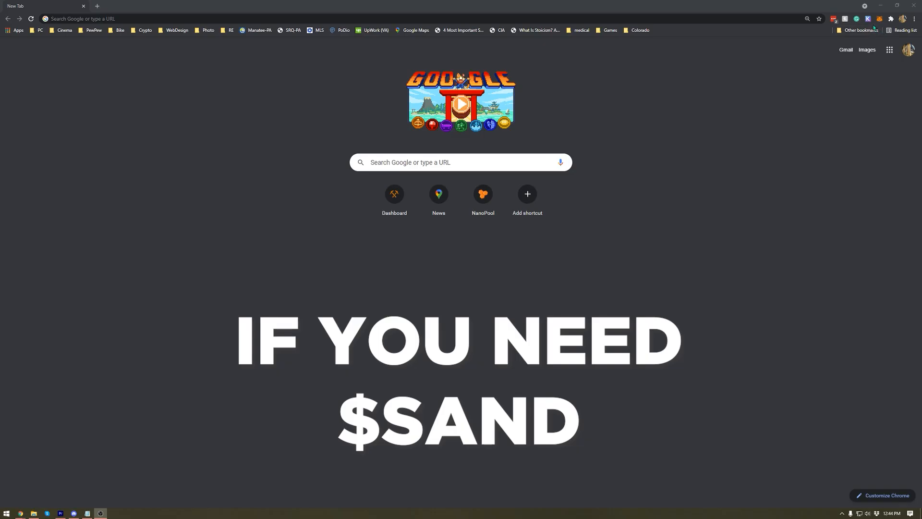
# - Start a token swap in the MetaMask wallet from ETH to SAND (The Sandbox)
pyautogui.click(880, 19)
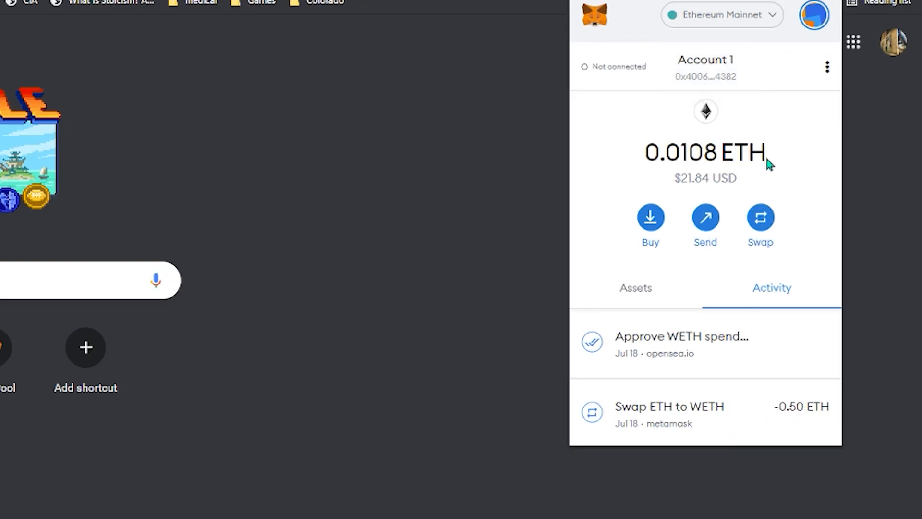
pyautogui.click(760, 218)
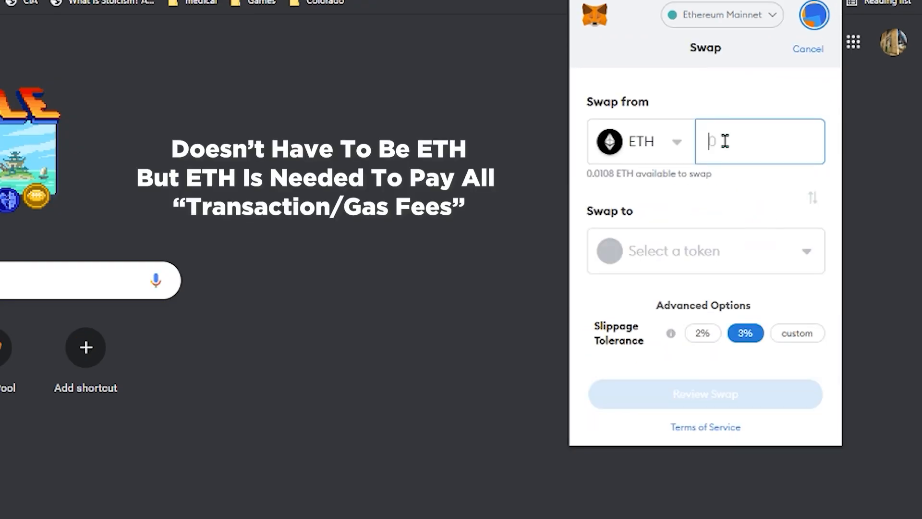
pyautogui.click(681, 260)
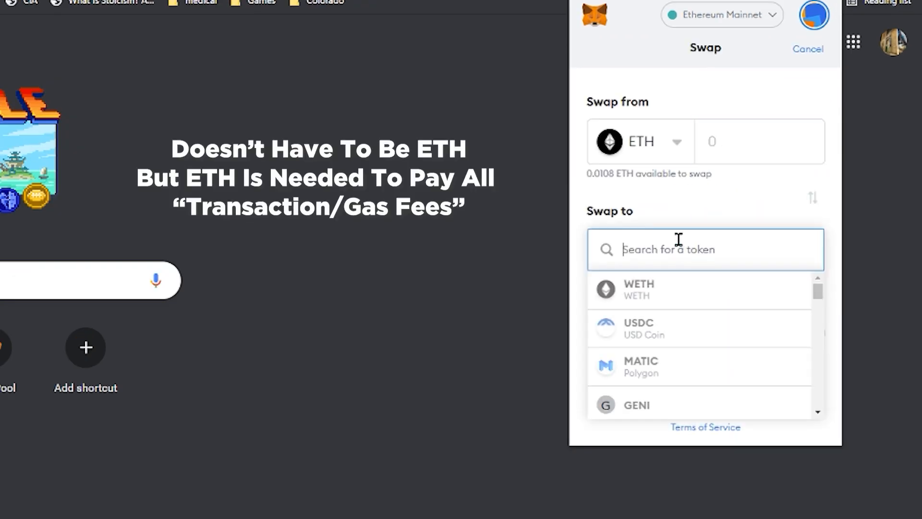
pyautogui.write('sand')
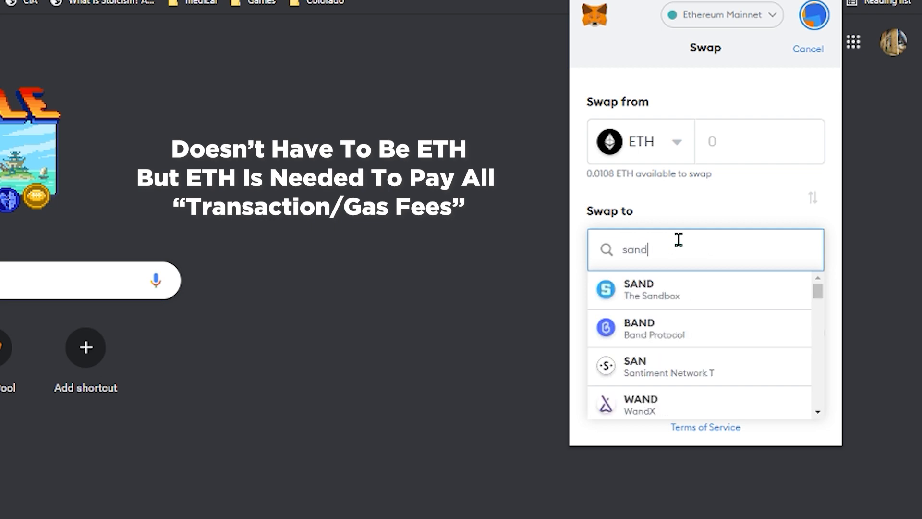
pyautogui.click(682, 291)
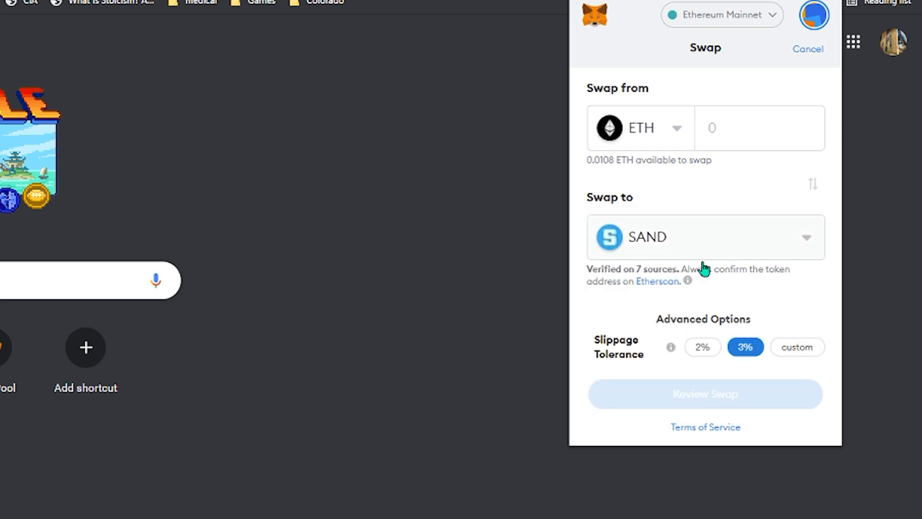
# - Set the swap amount to 0.05 ETH and review the SAND quote with its estimated network fee
pyautogui.click(739, 138)
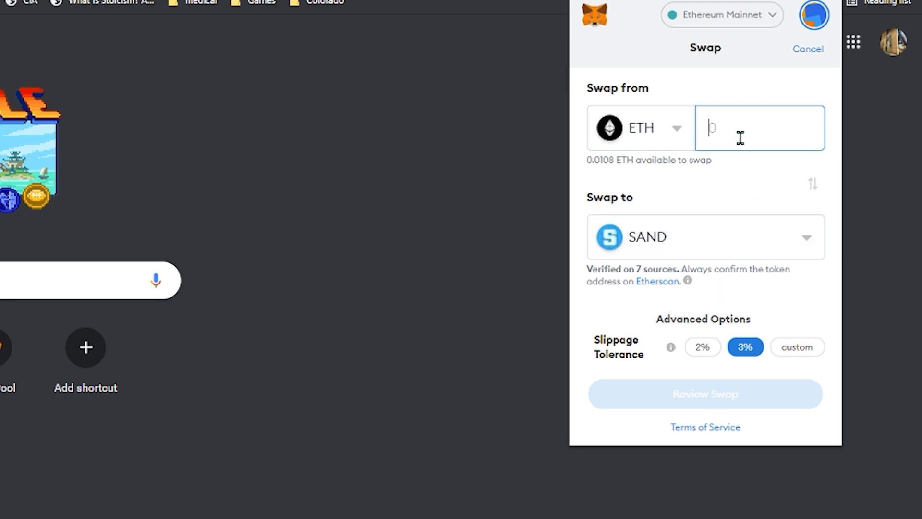
pyautogui.write('0.05')
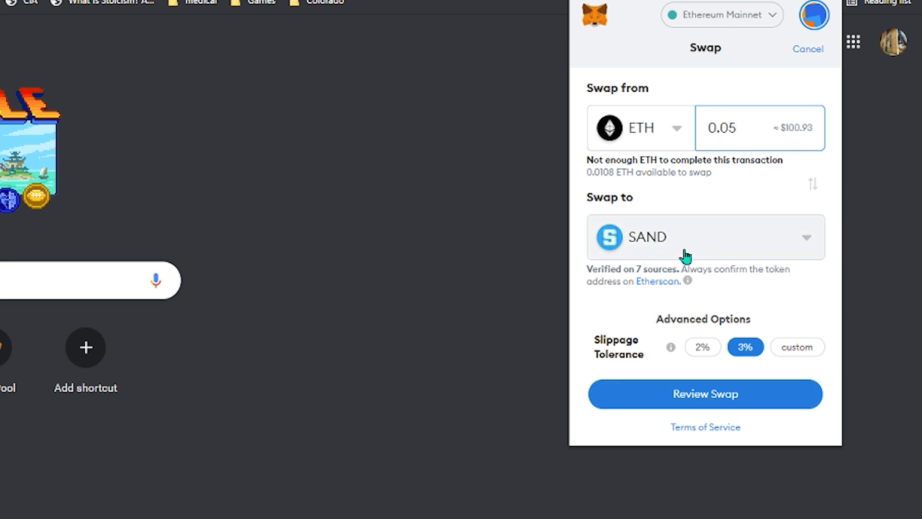
pyautogui.click(752, 384)
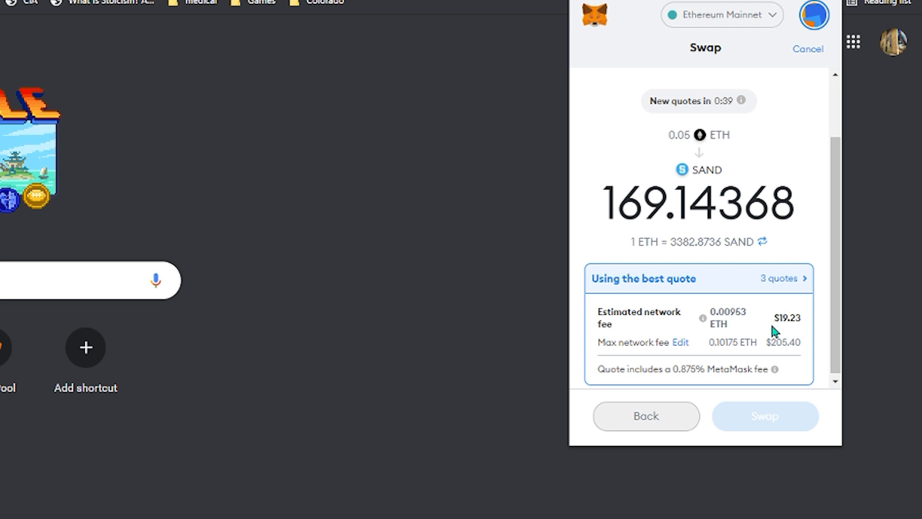
pyautogui.moveTo(779, 317); pyautogui.dragTo(796, 318)
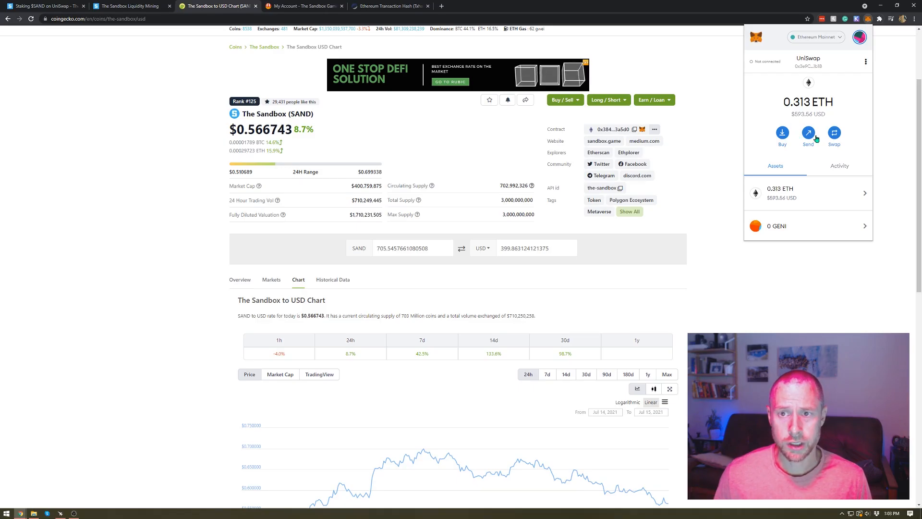
pyautogui.click(815, 138)
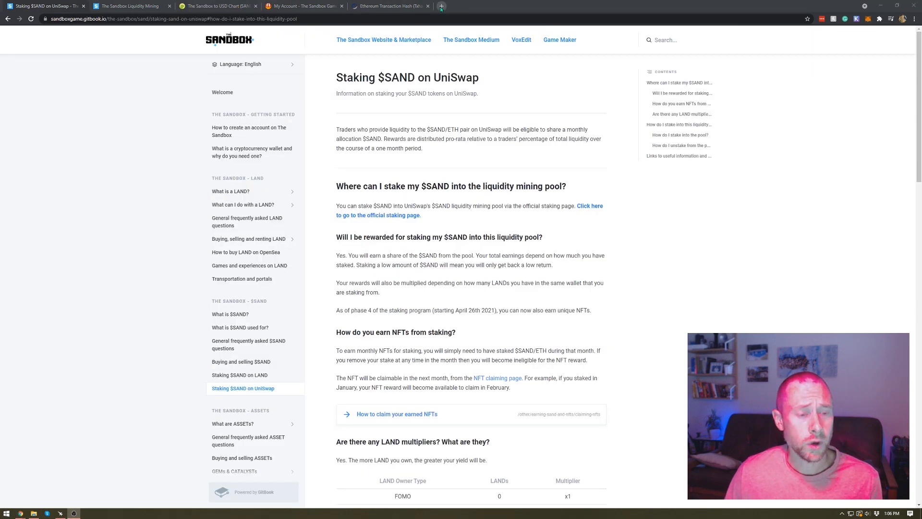
pyautogui.click(441, 7)
pyautogui.click(279, 18)
pyautogui.write('https://app.uniswap.org/#/pool')
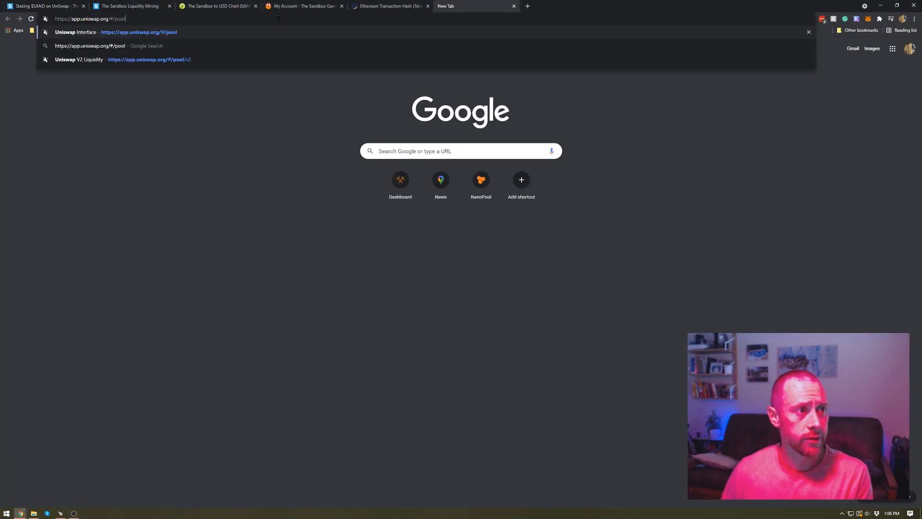
pyautogui.press('Return')
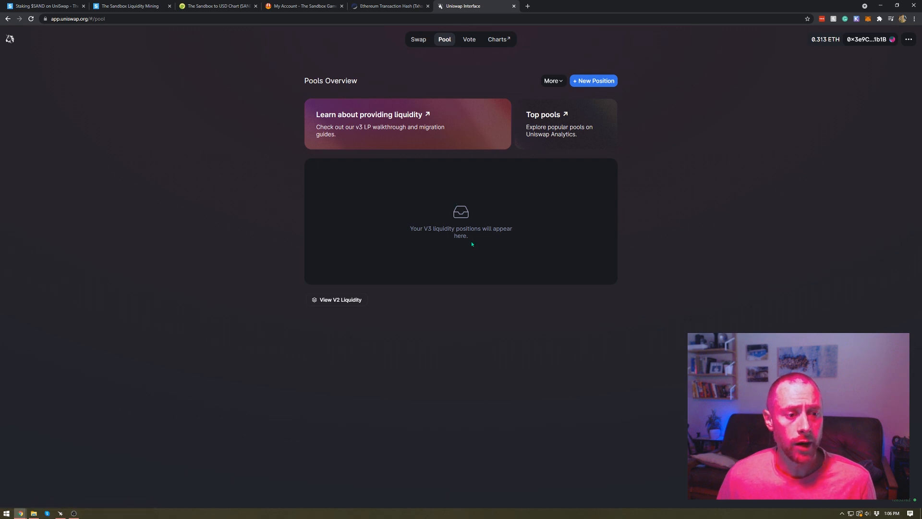
pyautogui.moveTo(411, 229); pyautogui.dragTo(498, 228)
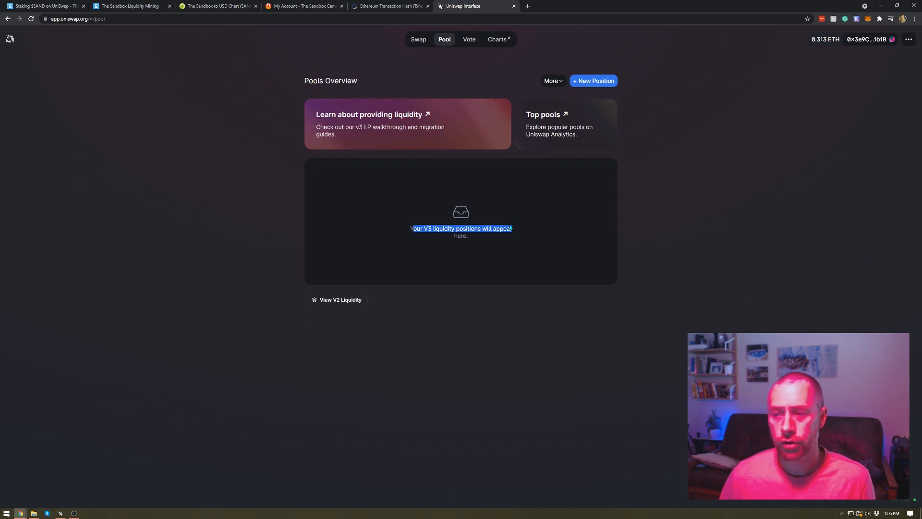
pyautogui.click(345, 300)
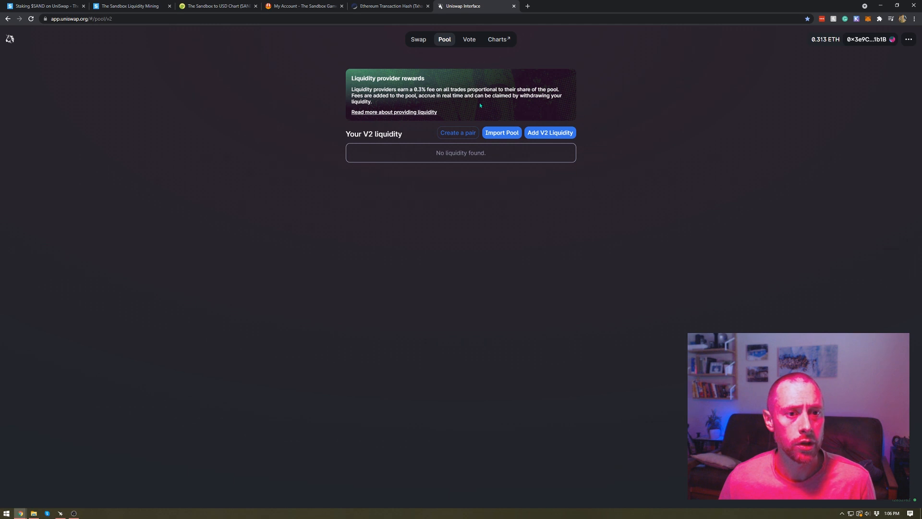
# - Start adding V2 liquidity and choose SAND as the token paired with ETH
pyautogui.click(554, 135)
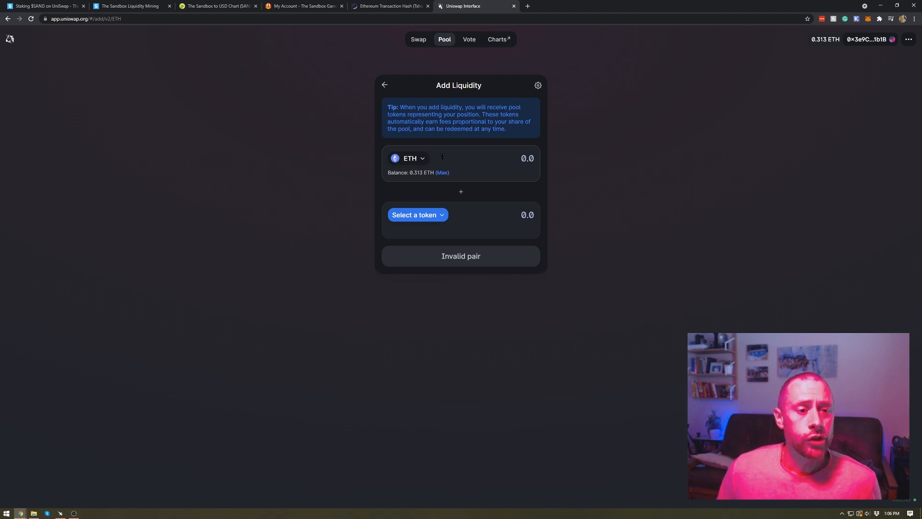
pyautogui.click(429, 215)
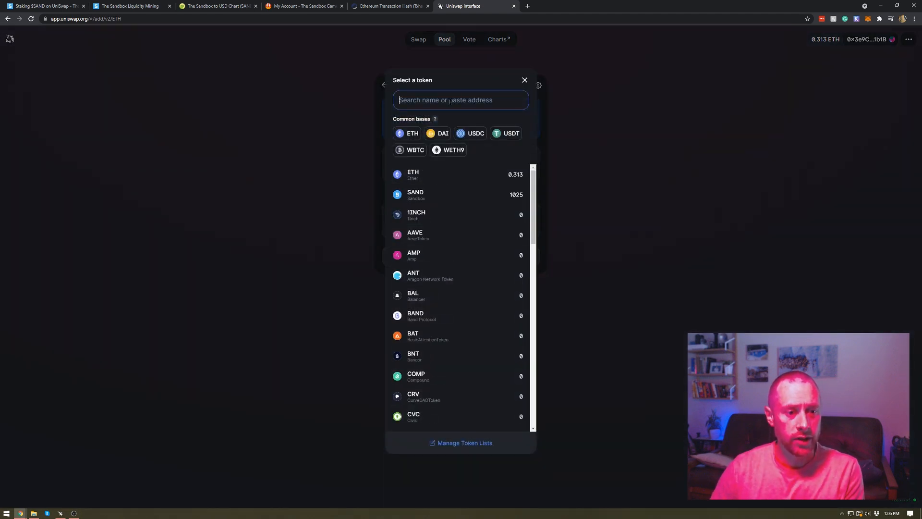
pyautogui.write('sand')
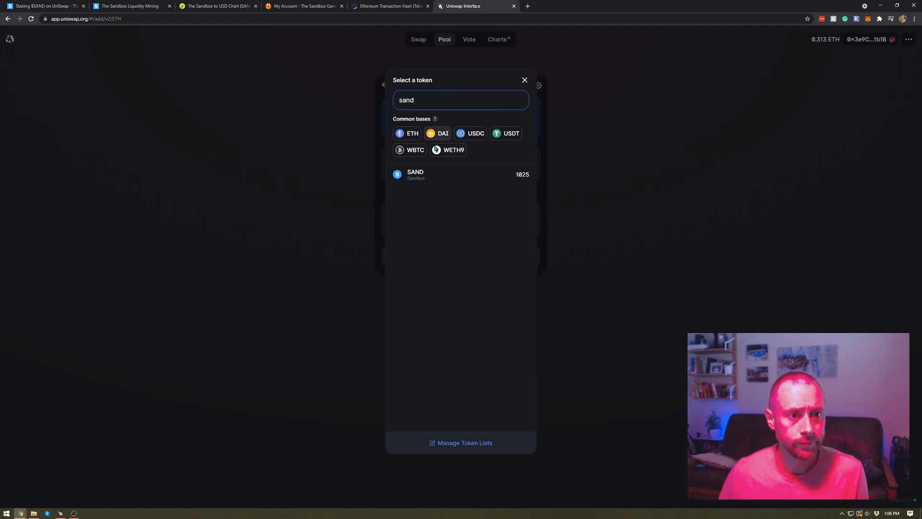
pyautogui.click(439, 175)
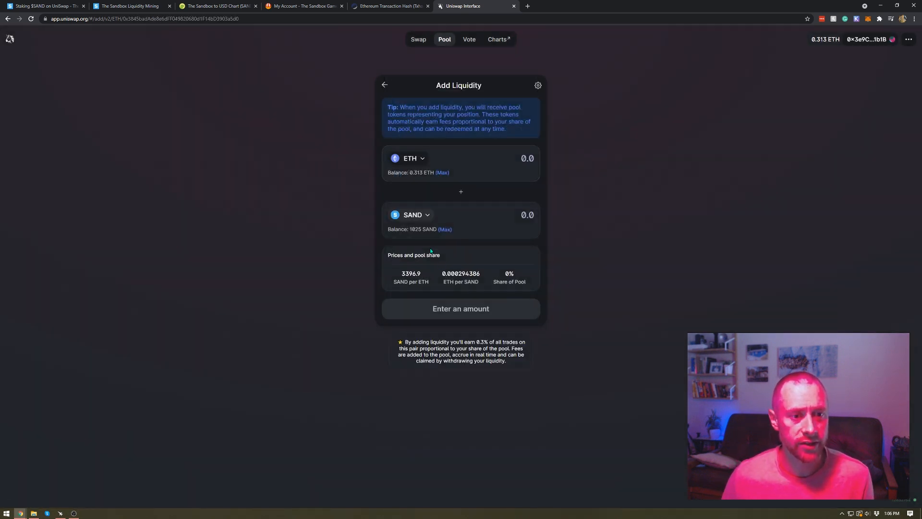
# - Check the wallet's ETH balance and set the SAND deposit amount to 700
pyautogui.moveTo(411, 175); pyautogui.dragTo(422, 175)
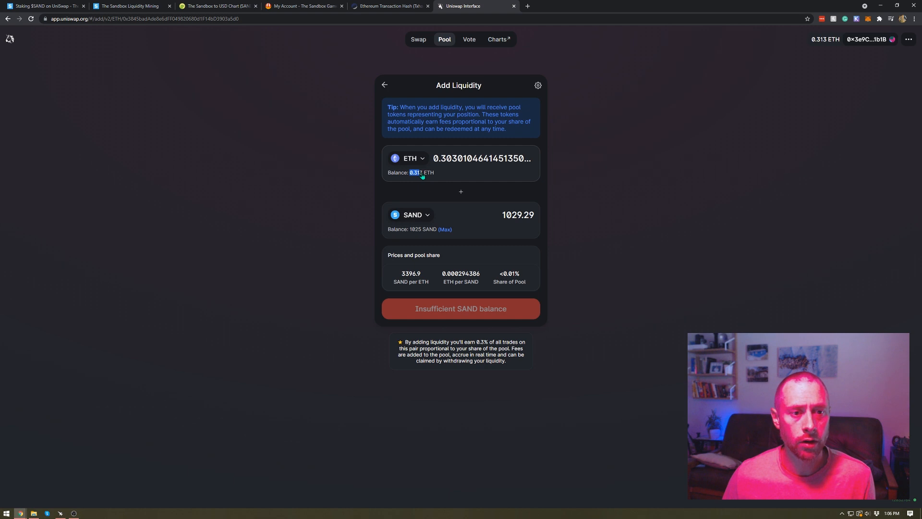
pyautogui.click(869, 19)
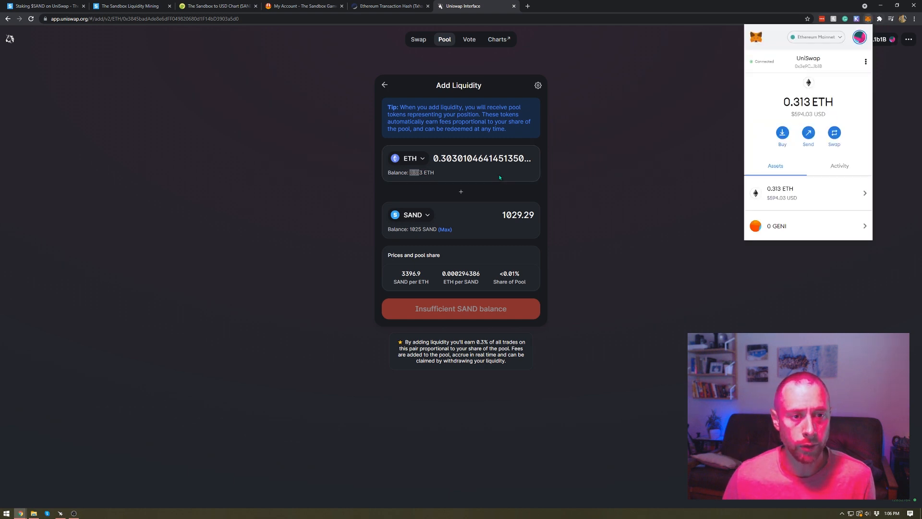
pyautogui.click(497, 219)
pyautogui.moveTo(498, 218); pyautogui.dragTo(566, 216)
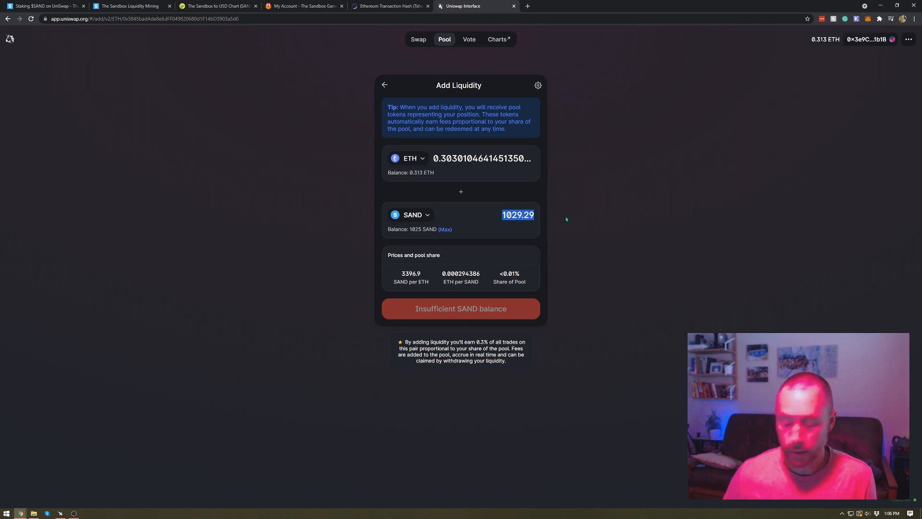
pyautogui.write('700')
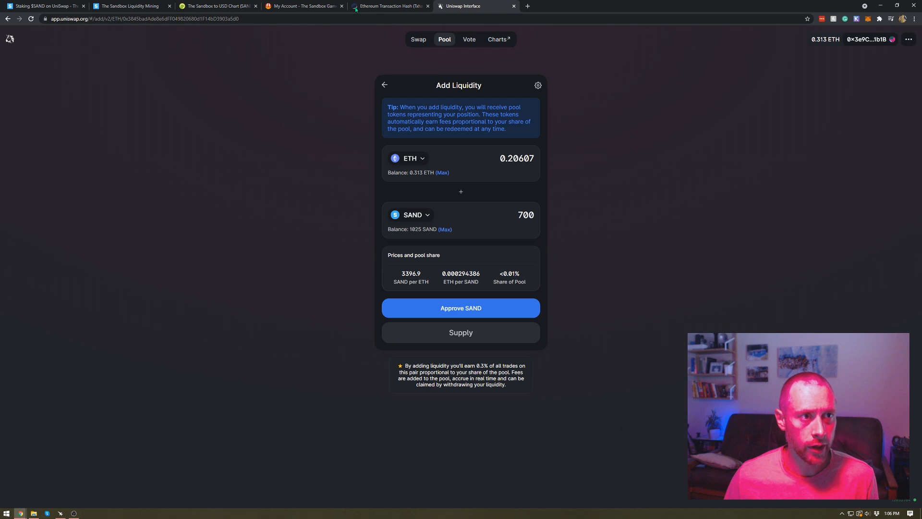
# - Convert 400 USD to SAND in the CoinGecko converter and return to the Uniswap liquidity form
pyautogui.click(217, 5)
pyautogui.click(548, 250)
pyautogui.hotkey('ctrl', 'a')
pyautogui.write('400')
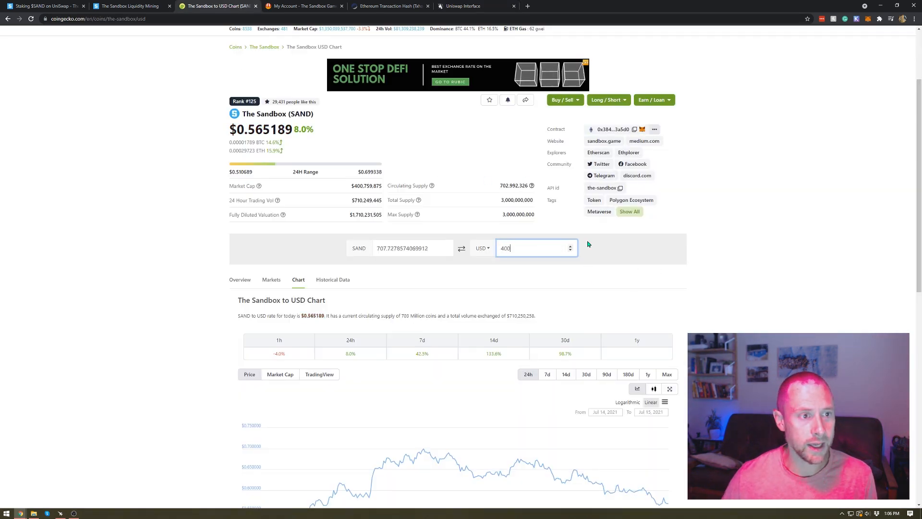
pyautogui.click(503, 8)
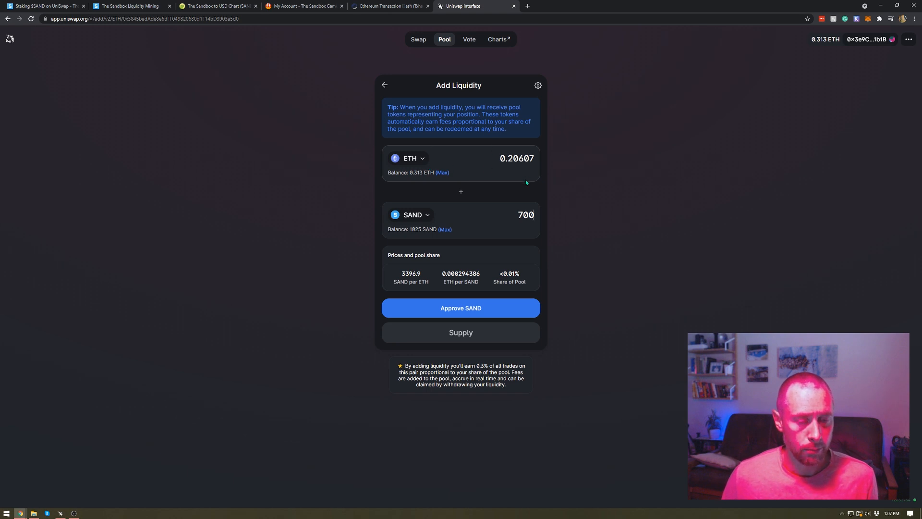
# - Approve Uniswap to spend SAND and confirm the permission request in MetaMask
pyautogui.click(469, 310)
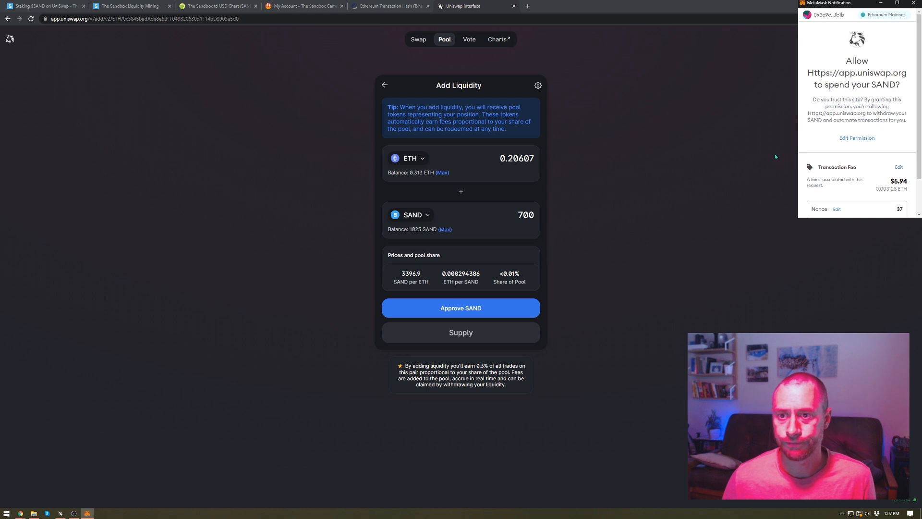
pyautogui.scroll(-1, 863, 81)
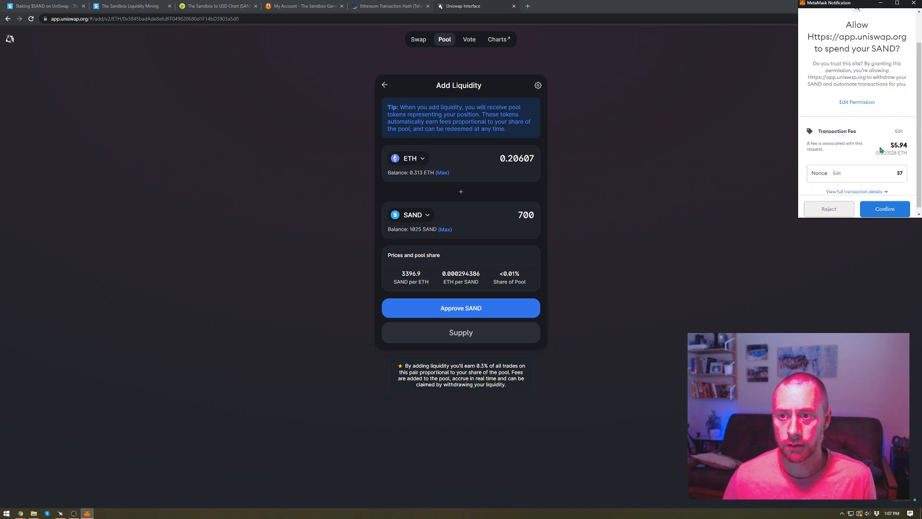
pyautogui.click(877, 205)
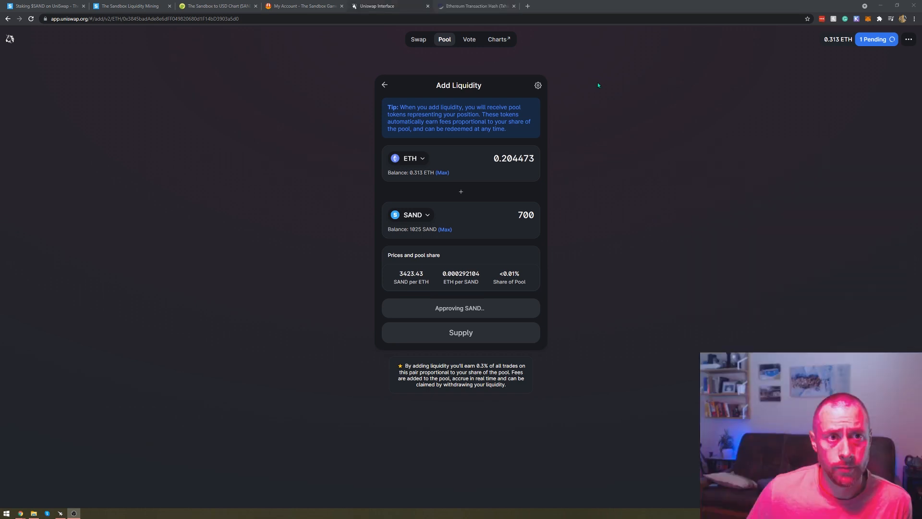
# - Check the SAND approval on Etherscan and in MetaMask's activity, review the token balances, and return to Uniswap
pyautogui.click(473, 6)
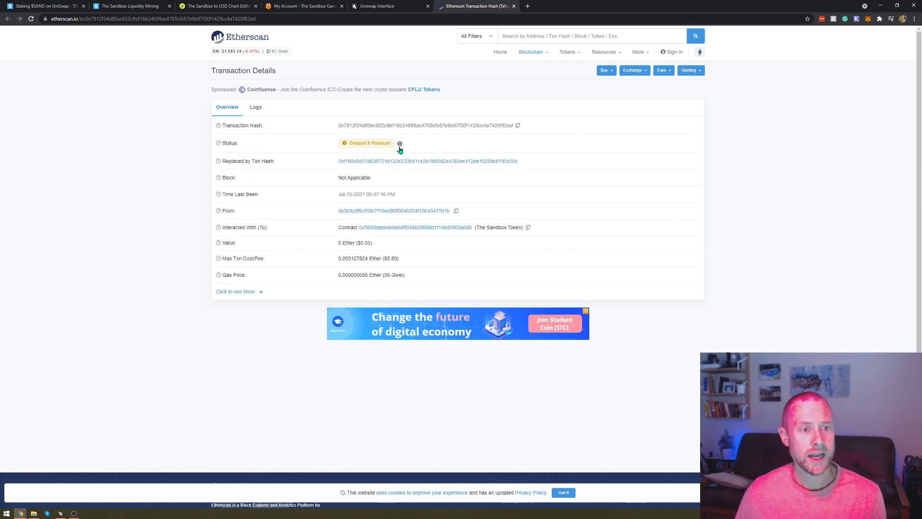
pyautogui.click(868, 19)
pyautogui.scroll(-2, 834, 118)
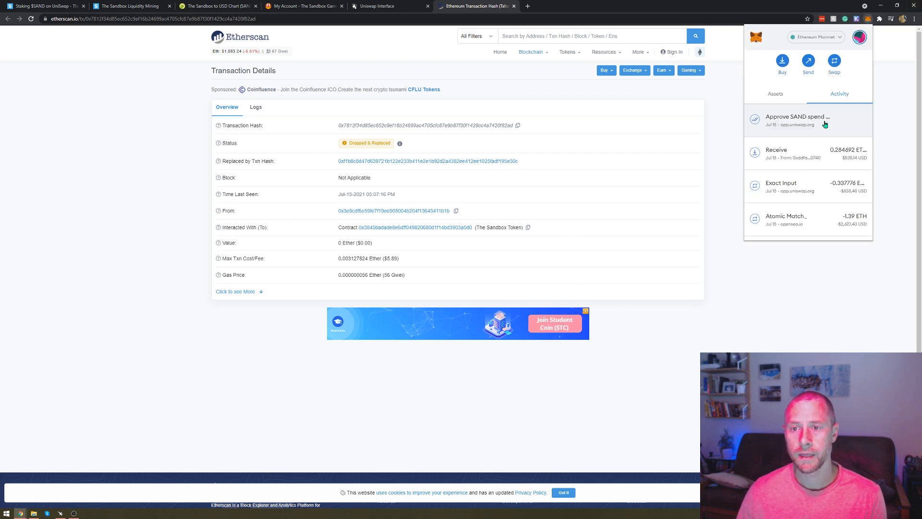
pyautogui.scroll(2, 810, 118)
pyautogui.click(777, 166)
pyautogui.scroll(-4, 780, 174)
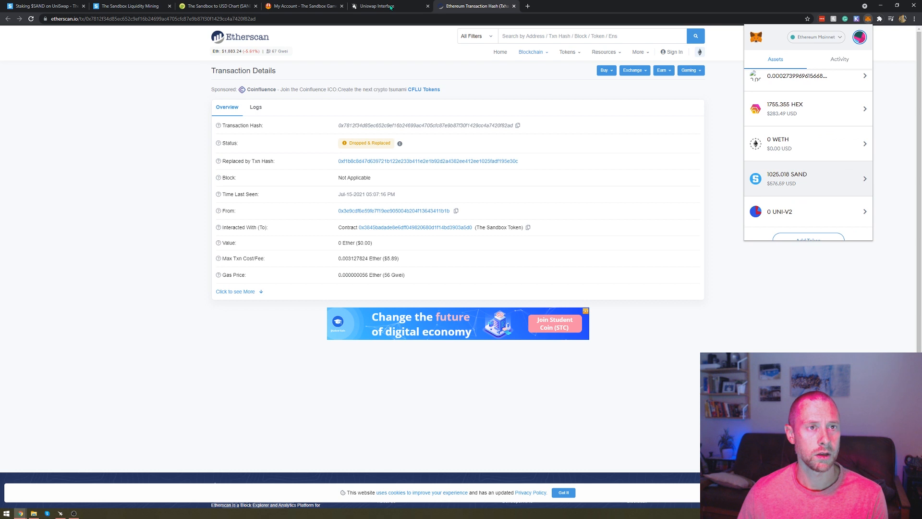
pyautogui.click(390, 6)
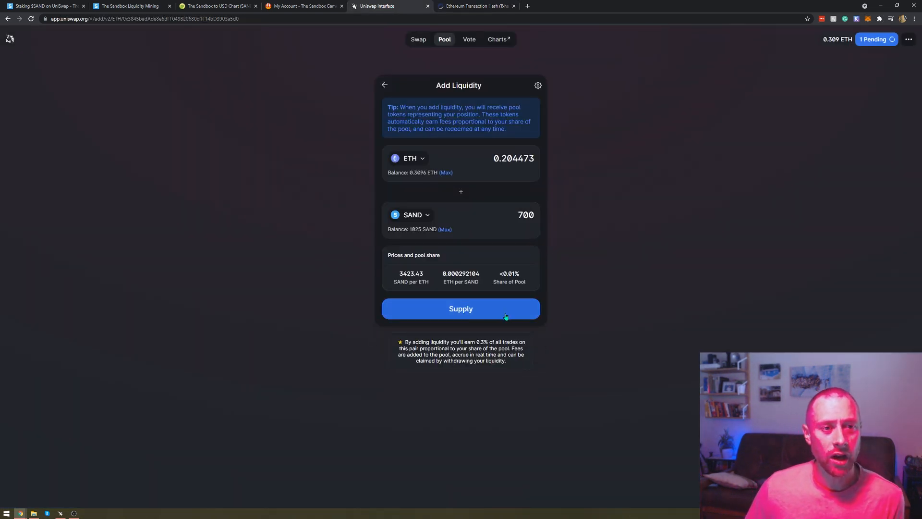
# - Supply 0.205151 ETH and 700 SAND to the pool, rejecting the first wallet request and confirming the resubmitted one in MetaMask
pyautogui.click(472, 310)
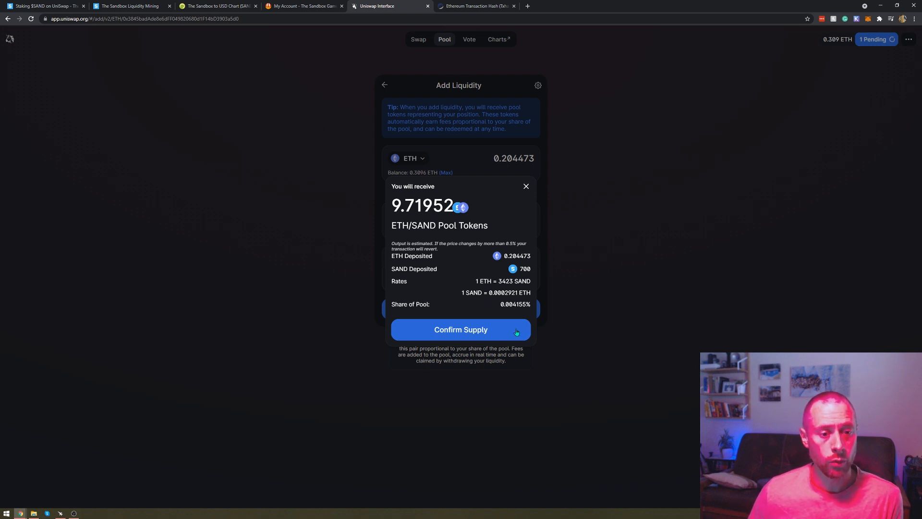
pyautogui.click(454, 331)
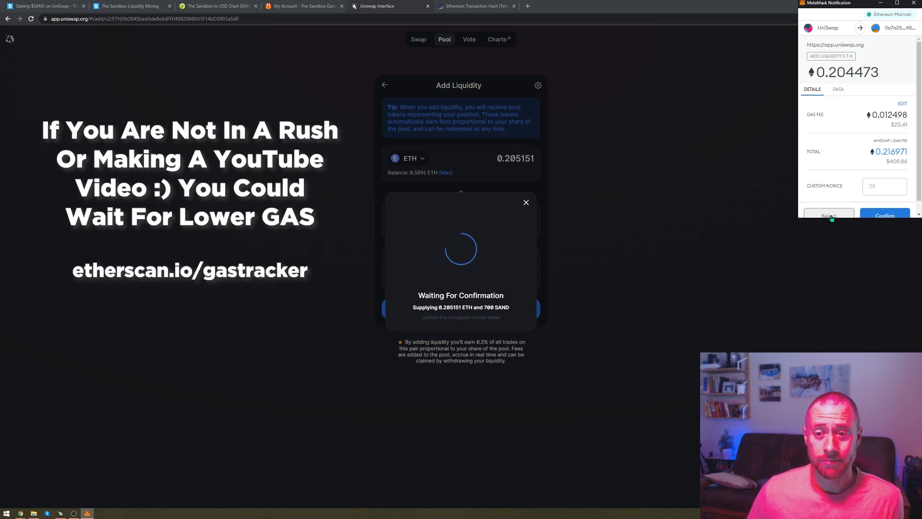
pyautogui.click(829, 216)
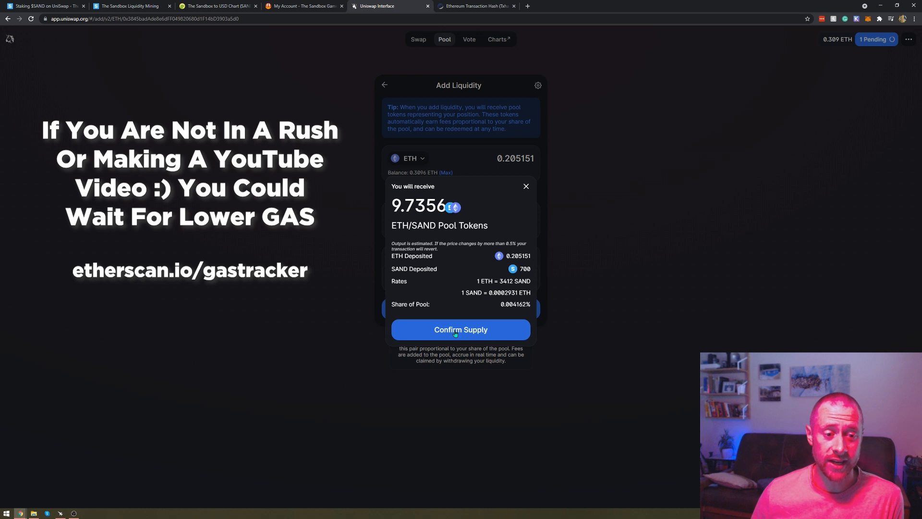
pyautogui.click(450, 328)
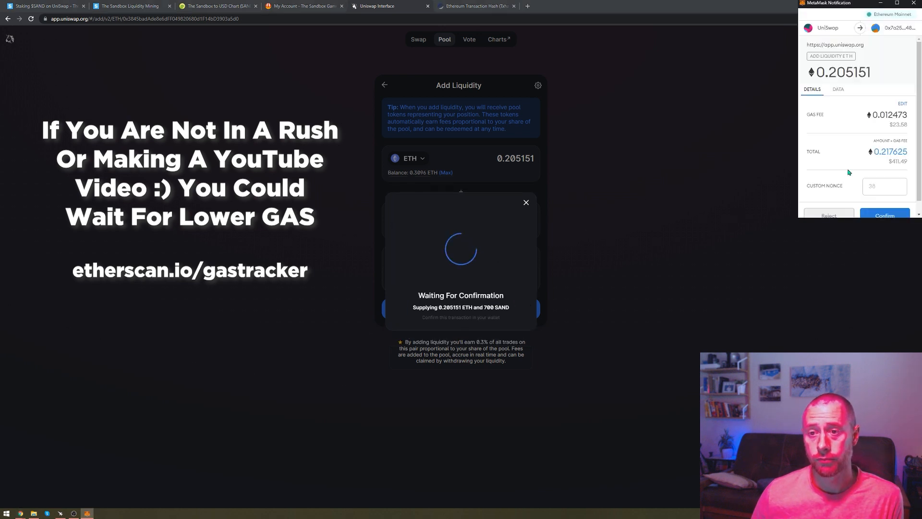
pyautogui.click(876, 215)
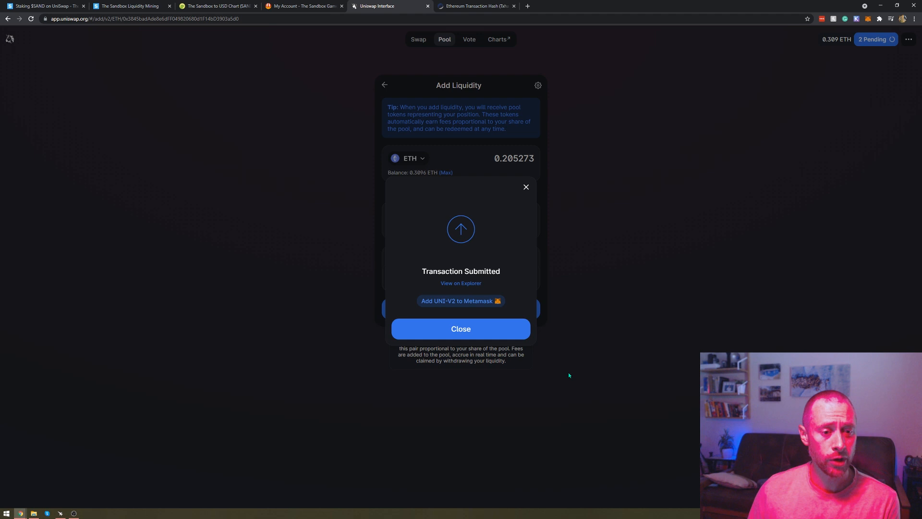
# - Review the Add Liquidity transaction and the ETH, SAND and UNI-V2 balances in MetaMask, and close the Transaction Submitted message
pyautogui.click(869, 20)
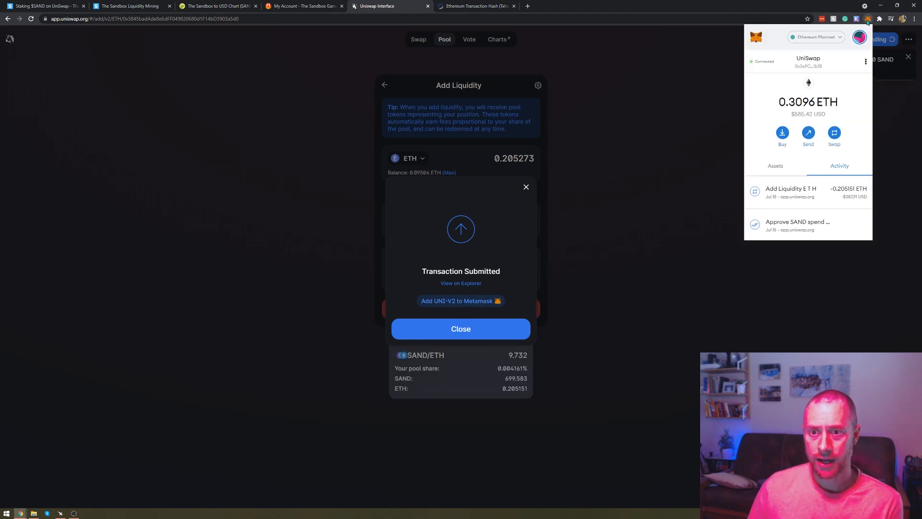
pyautogui.scroll(-3, 810, 137)
pyautogui.scroll(3, 810, 151)
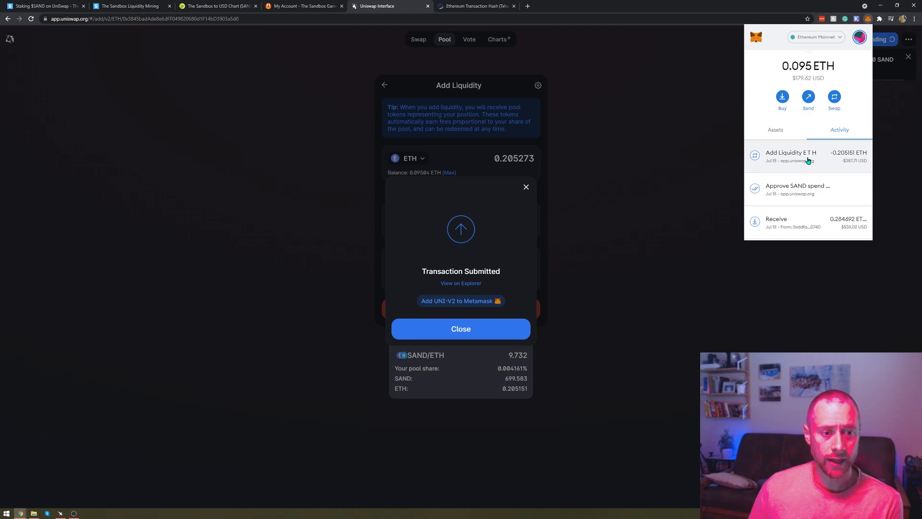
pyautogui.click(786, 136)
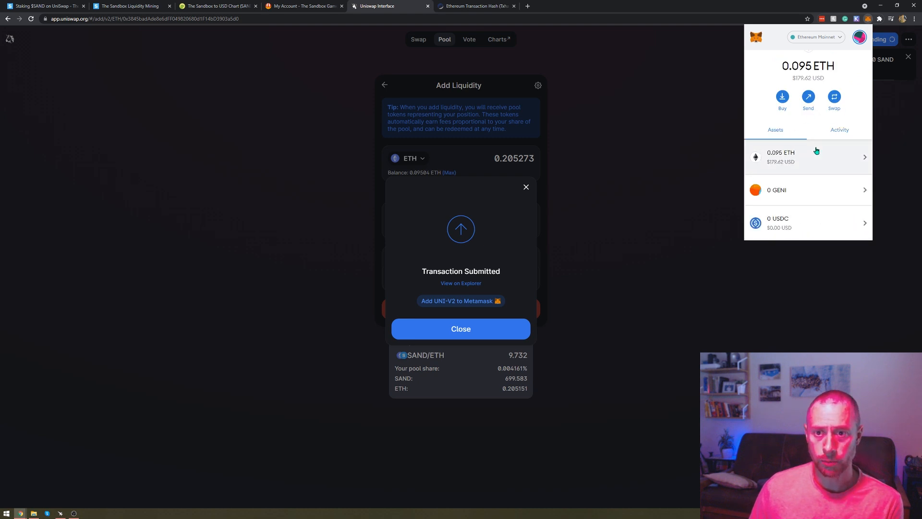
pyautogui.scroll(-5, 822, 168)
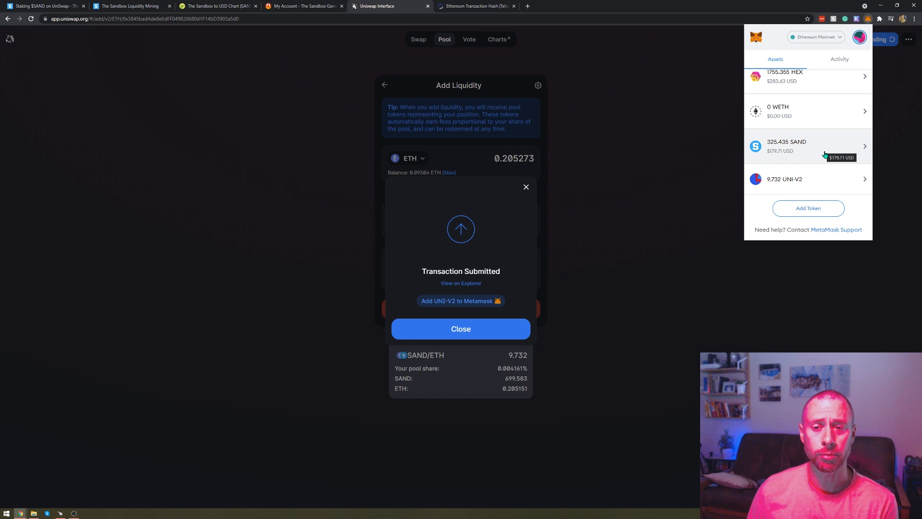
pyautogui.scroll(1, 825, 156)
pyautogui.scroll(5, 825, 155)
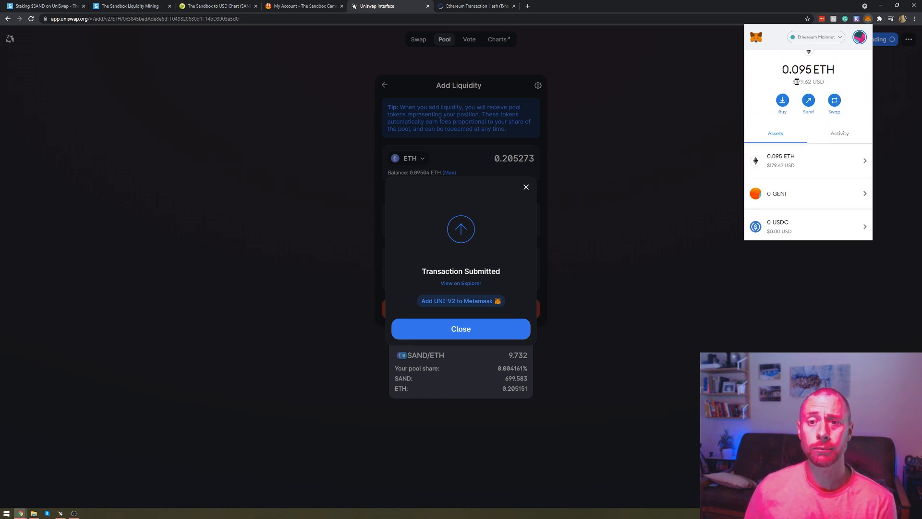
pyautogui.moveTo(793, 81); pyautogui.dragTo(812, 82)
pyautogui.click(823, 82)
pyautogui.click(794, 82)
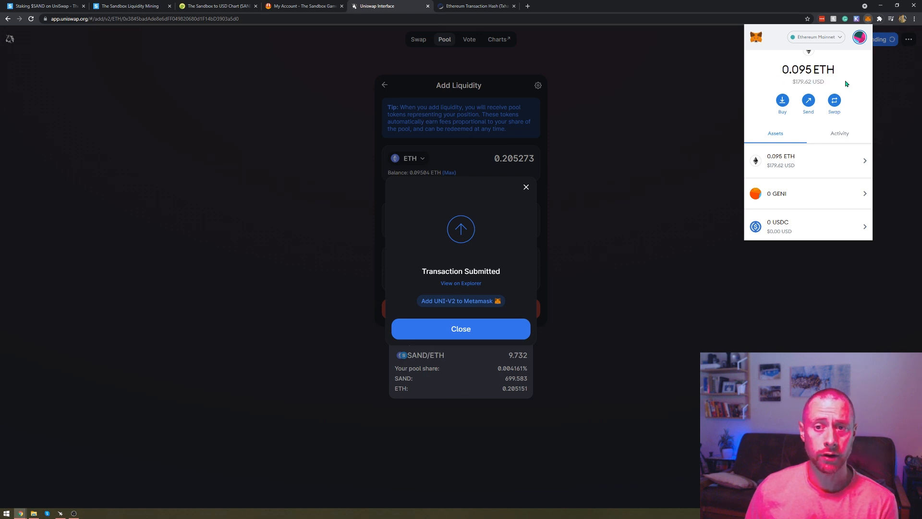
pyautogui.click(467, 332)
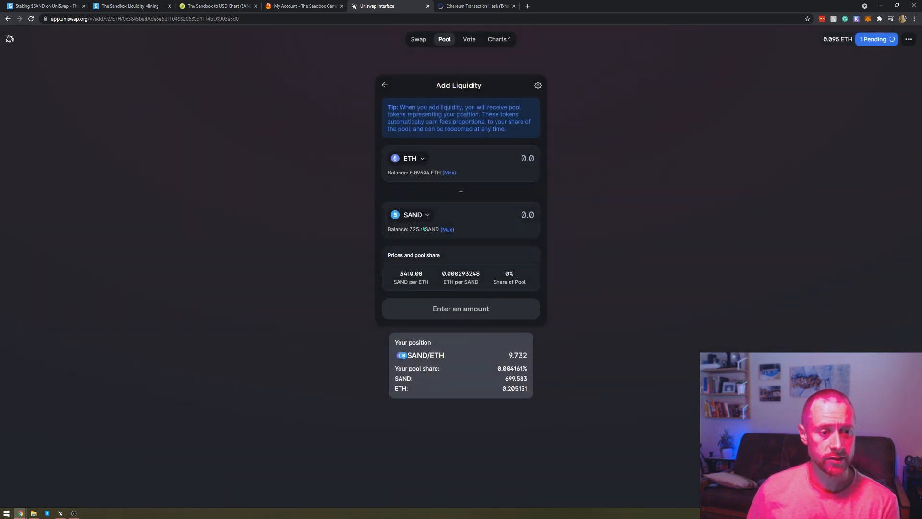
# - Look up the official staking page link in The Sandbox's Staking $SAND on UniSwap guide
pyautogui.click(130, 8)
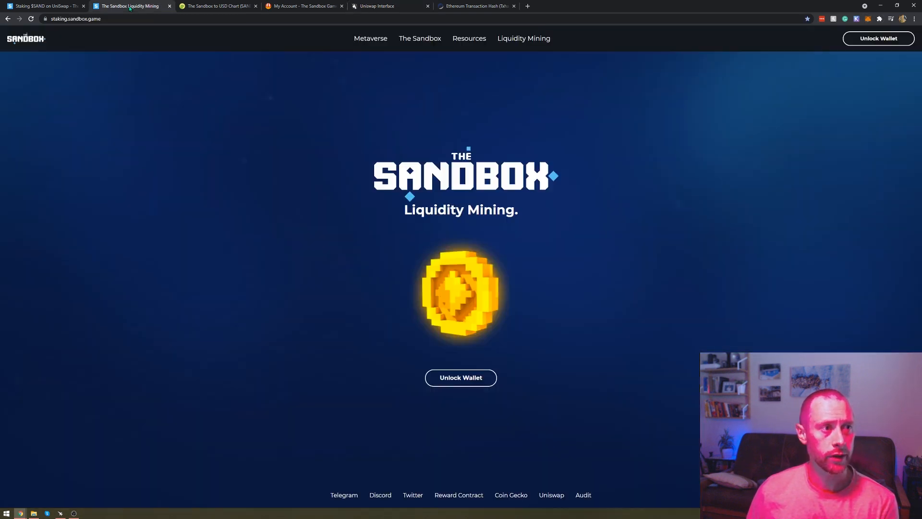
pyautogui.click(43, 6)
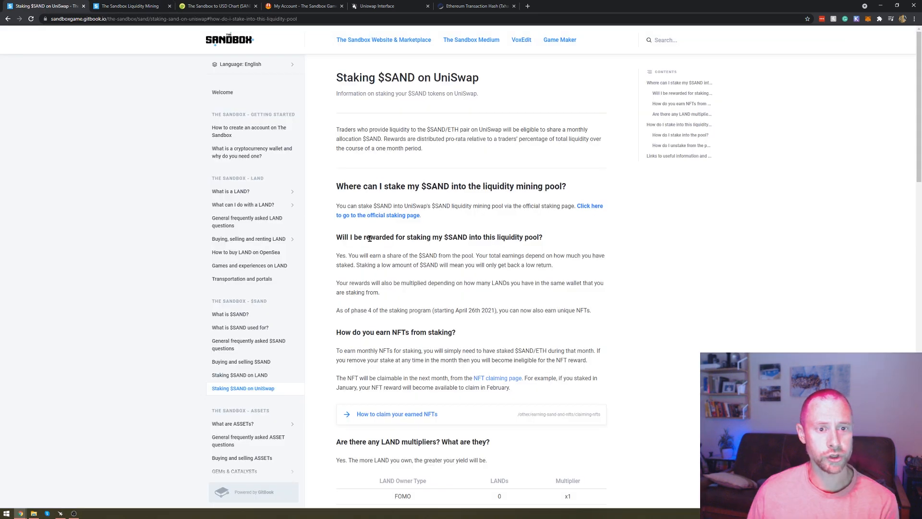
pyautogui.moveTo(574, 204); pyautogui.dragTo(517, 217)
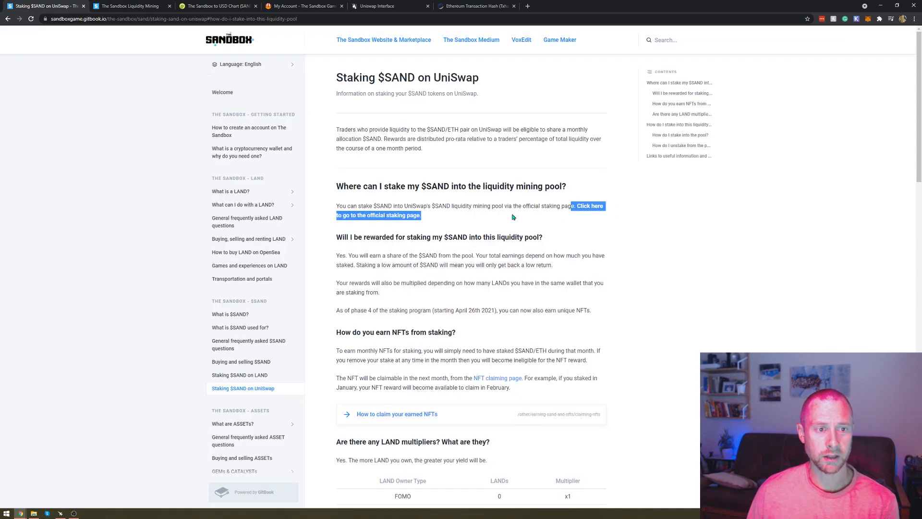
pyautogui.click(470, 208)
# - Unlock the wallet on The Sandbox Liquidity Mining page by connecting with Metamask
pyautogui.click(130, 6)
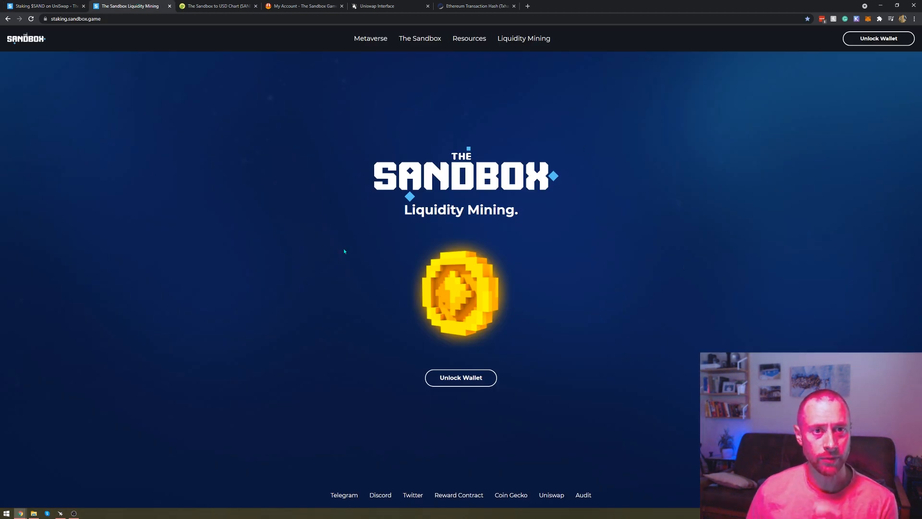
pyautogui.click(466, 378)
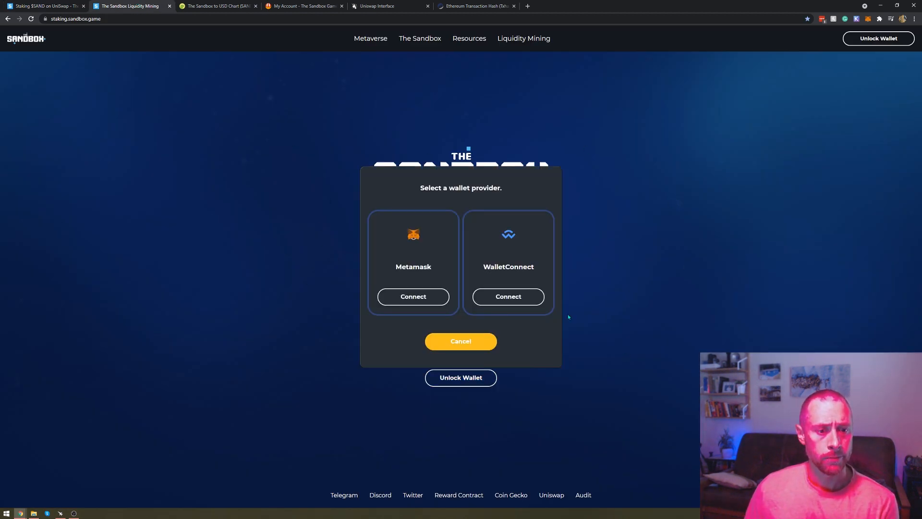
pyautogui.click(413, 298)
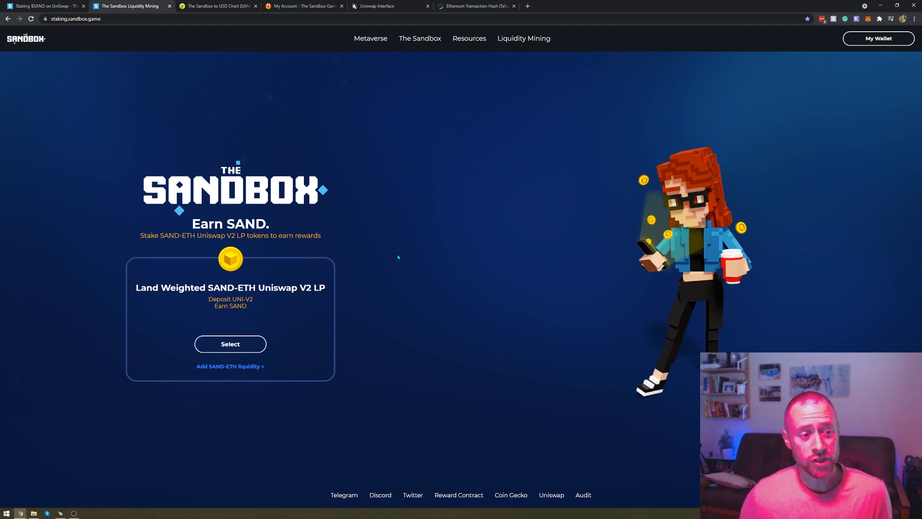
# - Open the Land Weighted SAND-ETH Uniswap V2 LP pool and review its description and the LAND owner reward multipliers
pyautogui.click(237, 349)
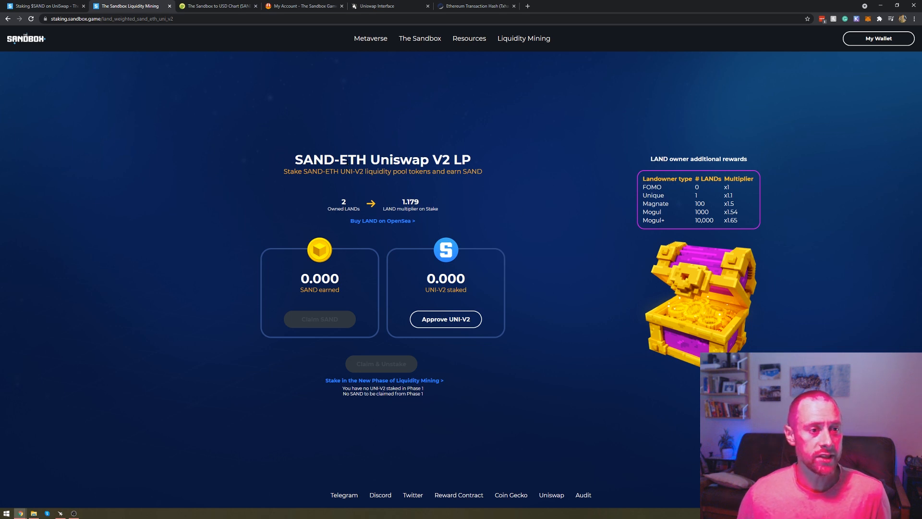
pyautogui.moveTo(295, 159); pyautogui.dragTo(477, 158)
pyautogui.click(472, 160)
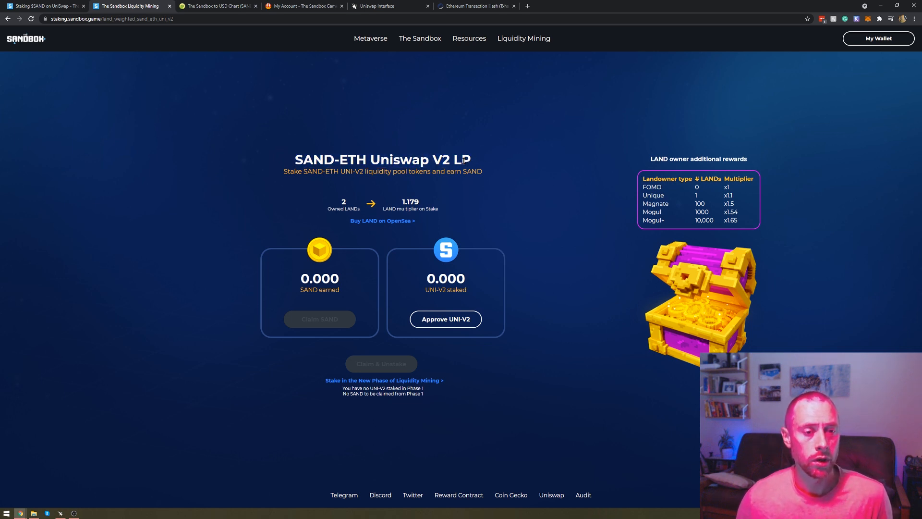
pyautogui.moveTo(283, 171); pyautogui.dragTo(335, 171)
pyautogui.click(422, 172)
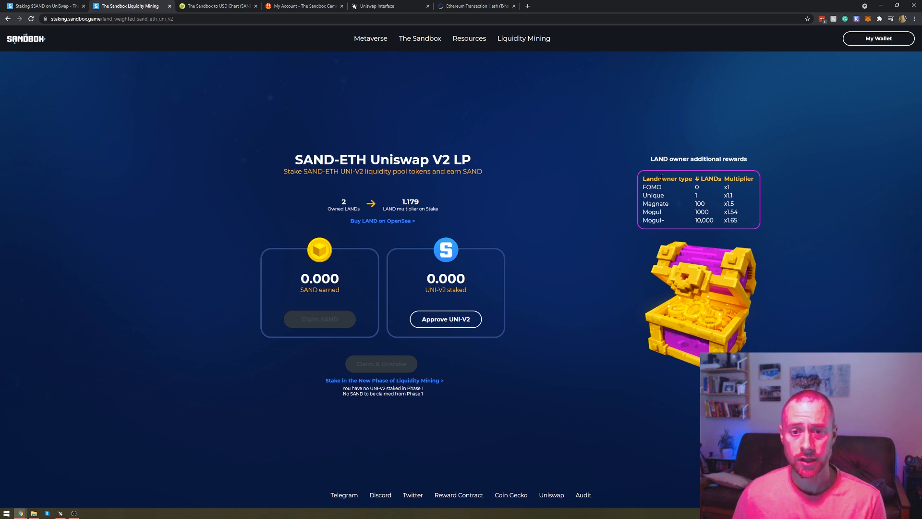
pyautogui.click(677, 179)
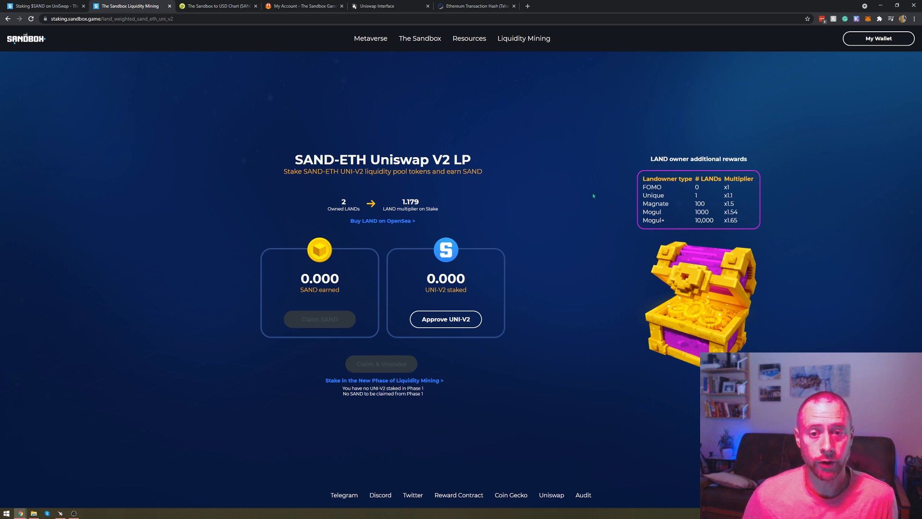
pyautogui.moveTo(694, 204); pyautogui.dragTo(706, 207)
pyautogui.click(699, 201)
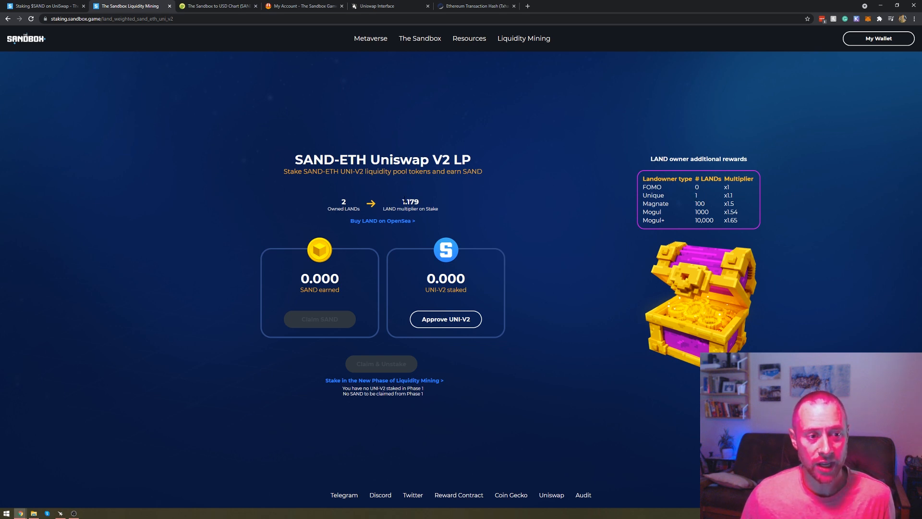
# - Approve UNI-V2 spending for the staking site and confirm the permission request in MetaMask
pyautogui.click(438, 321)
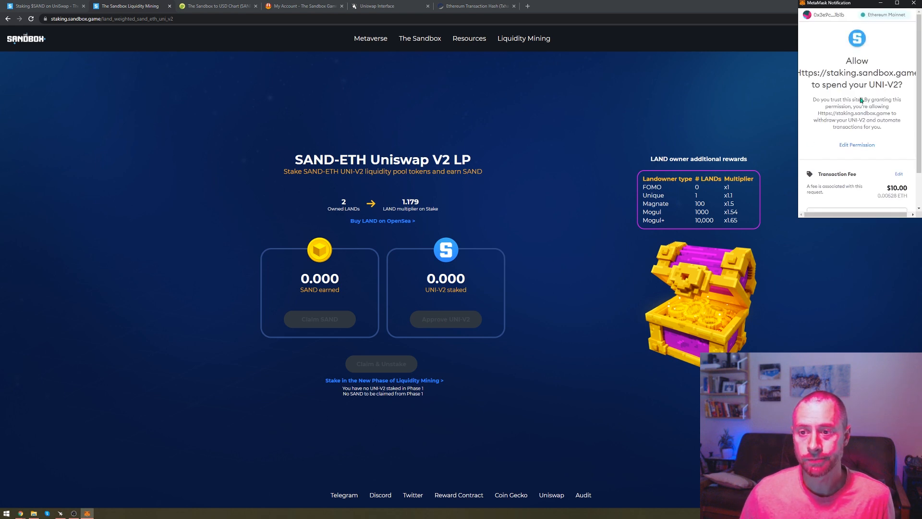
pyautogui.scroll(-1, 842, 83)
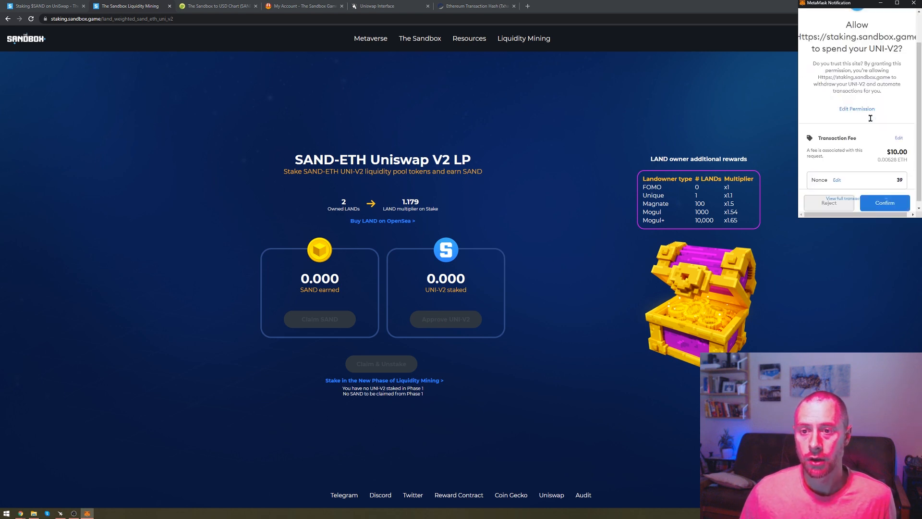
pyautogui.click(878, 205)
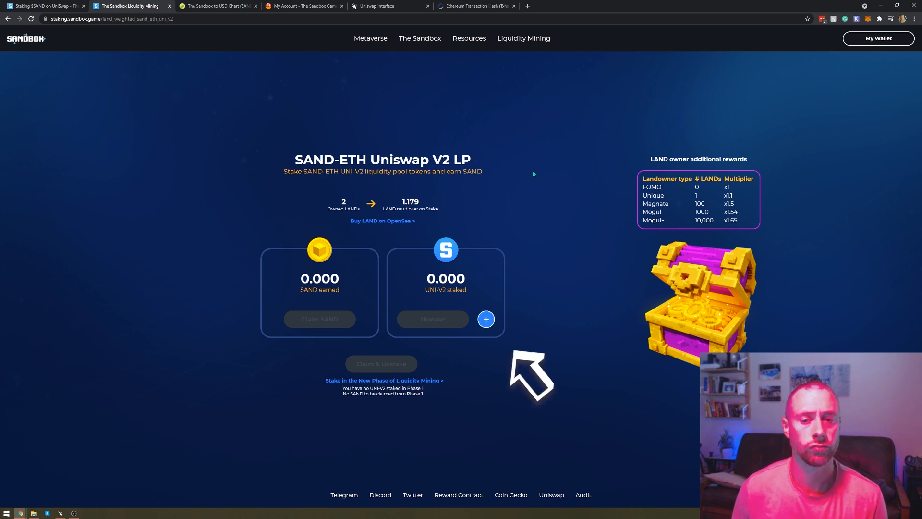
# - Stake the maximum available 9.732703746061175847 UNI-V2 in the pool and confirm the stake transaction in MetaMask
pyautogui.click(486, 320)
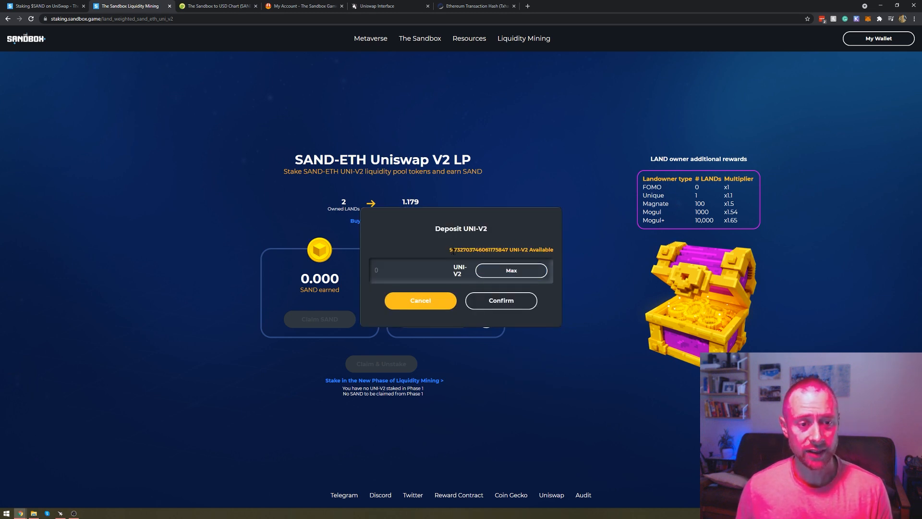
pyautogui.click(511, 271)
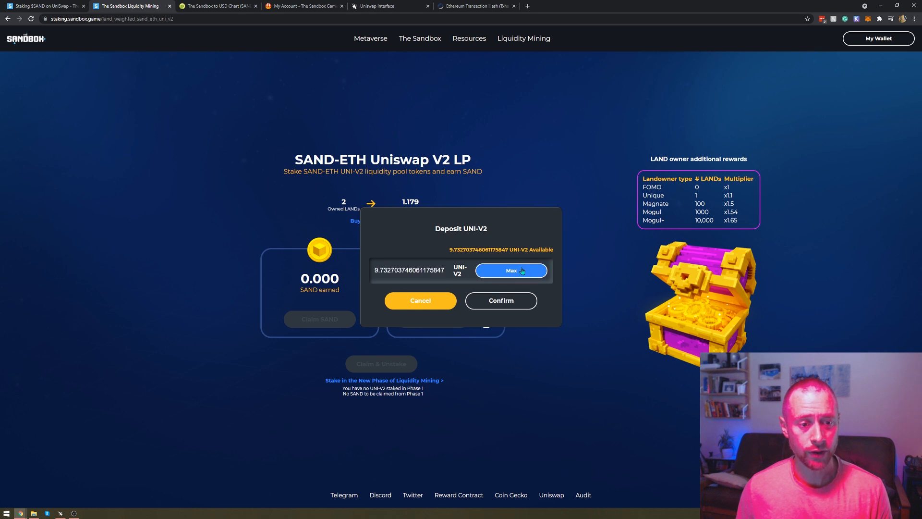
pyautogui.click(512, 301)
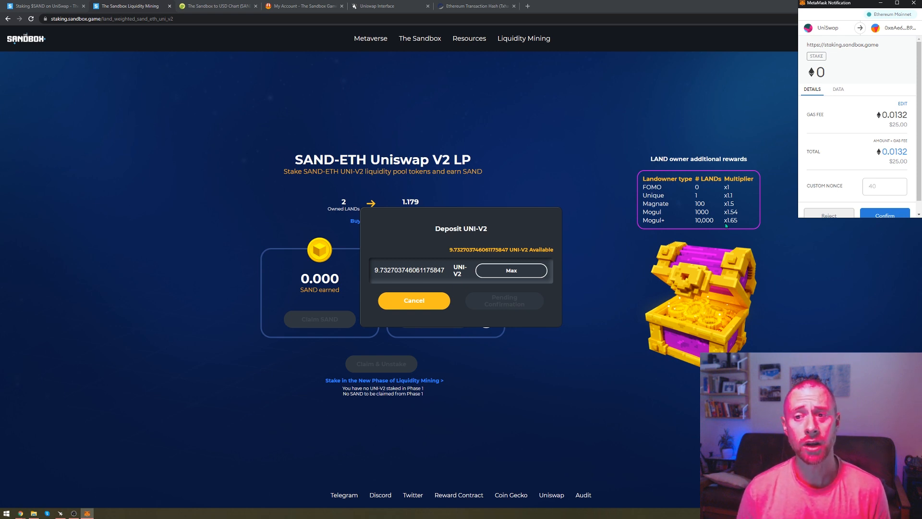
pyautogui.scroll(-1, 864, 168)
pyautogui.click(885, 203)
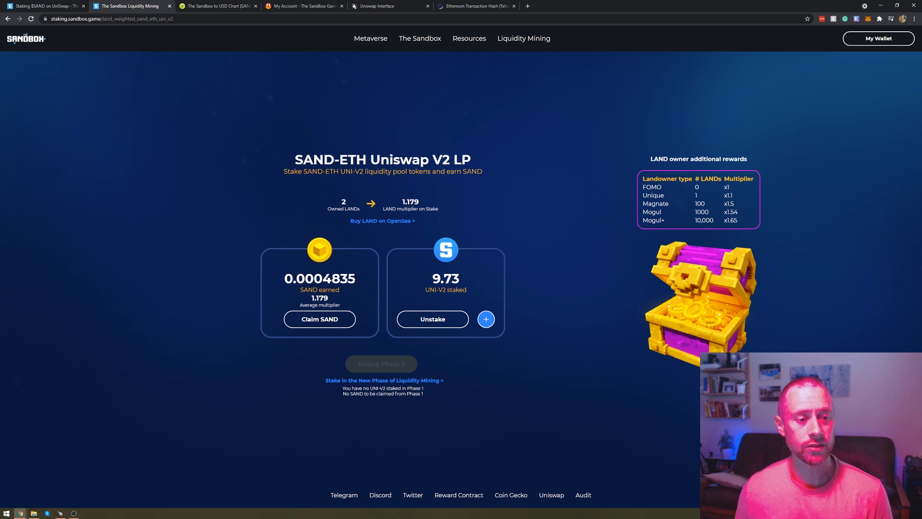
# - Check the SAND earned, request a claim to inspect its gas fee in MetaMask, and leave the request unconfirmed
pyautogui.doubleClick(351, 278)
pyautogui.click(351, 278)
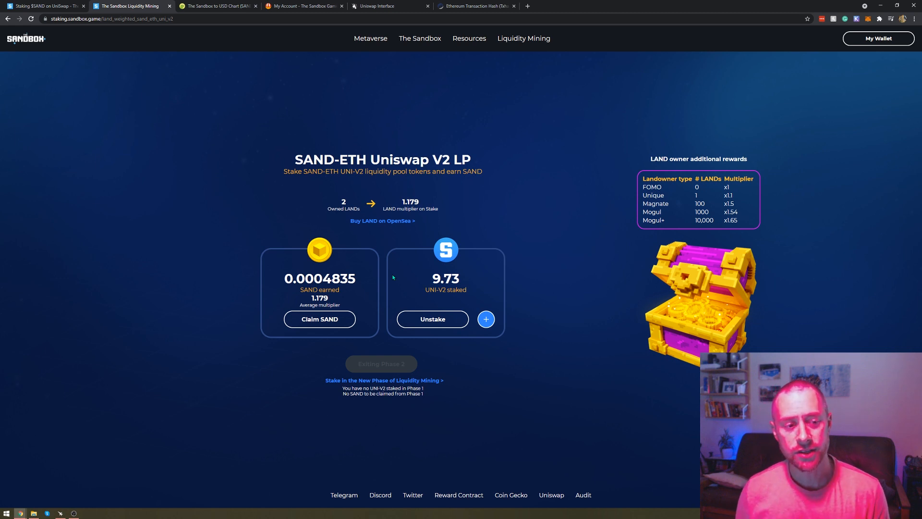
pyautogui.click(318, 319)
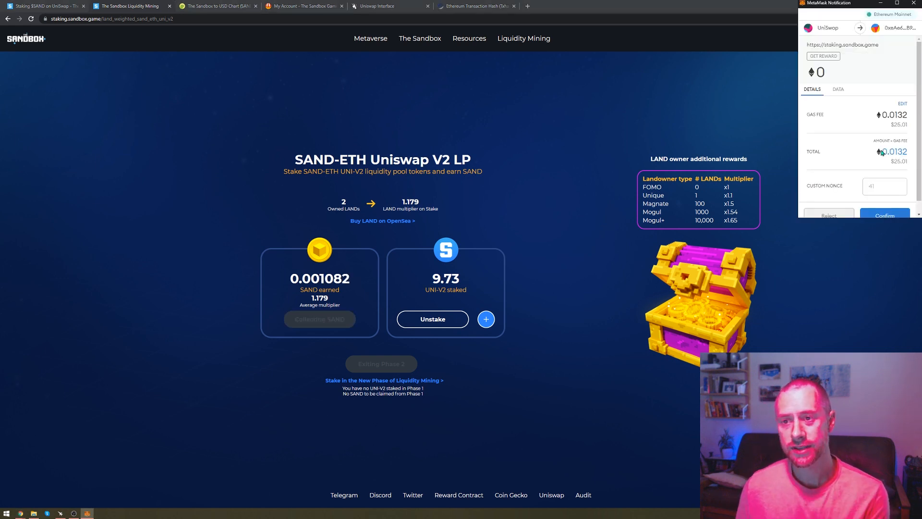
pyautogui.click(769, 103)
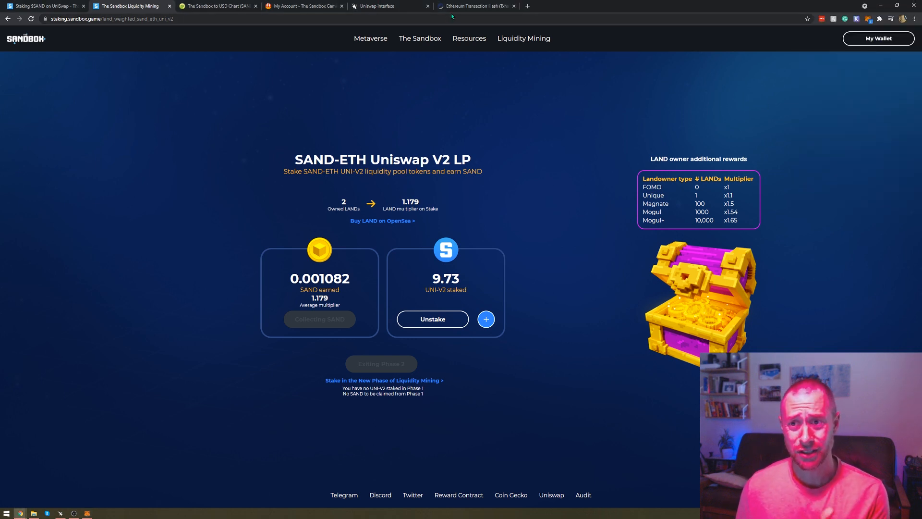
# - Convert 25 USD to SAND with the converter on CoinGecko's The Sandbox page
pyautogui.hotkey('ctrl', 'Tab')
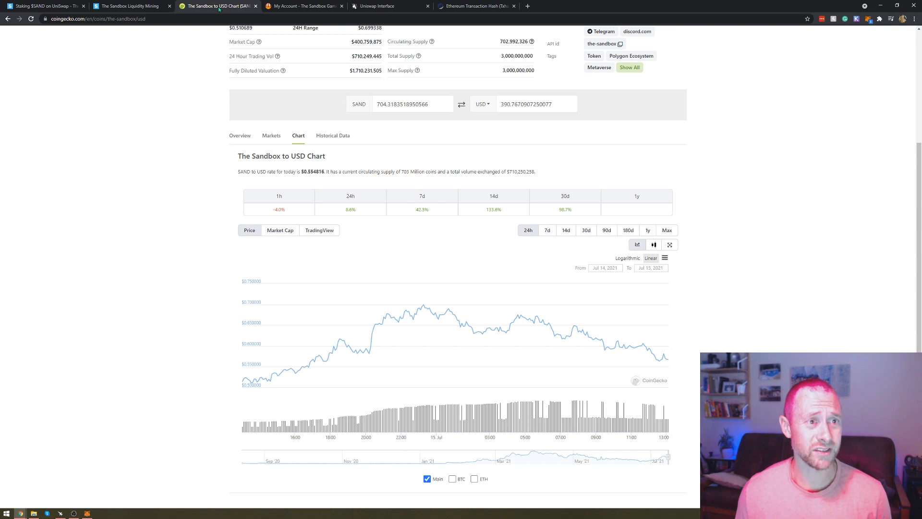
pyautogui.click(555, 103)
pyautogui.moveTo(554, 102); pyautogui.dragTo(447, 104)
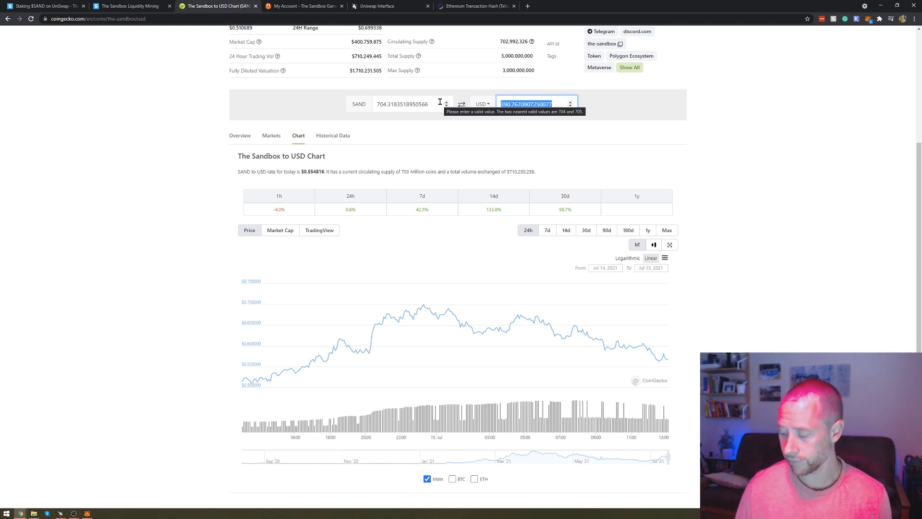
pyautogui.write('25')
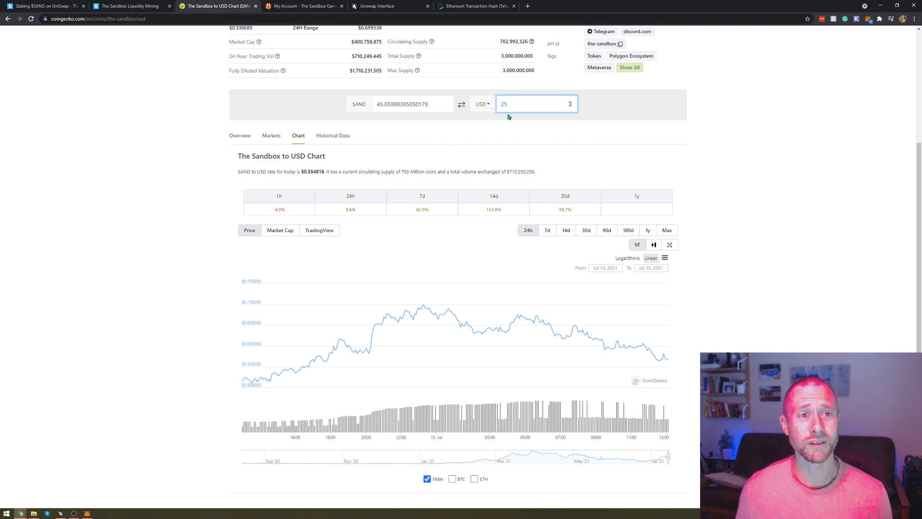
# - Return to The Sandbox Liquidity Mining page and highlight the amount of SAND earned
pyautogui.click(305, 6)
pyautogui.click(377, 5)
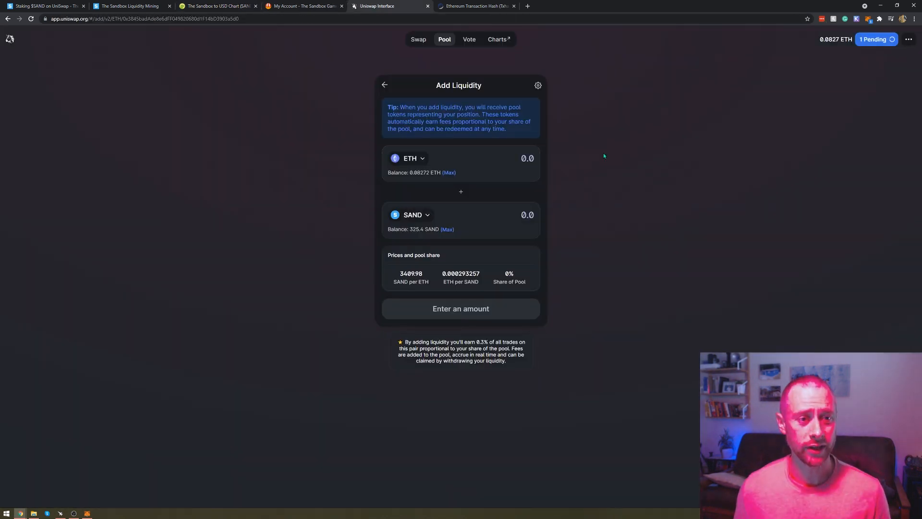
pyautogui.hotkey('ctrl', '2')
pyautogui.doubleClick(342, 283)
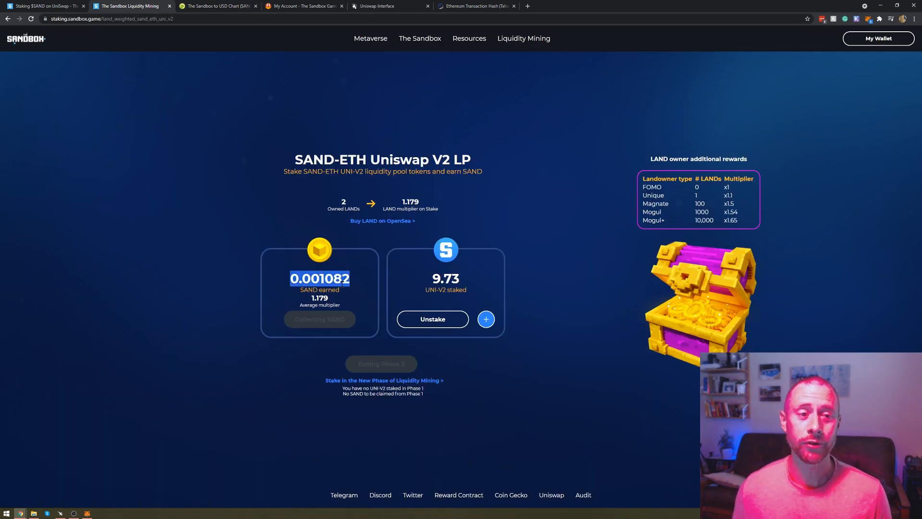